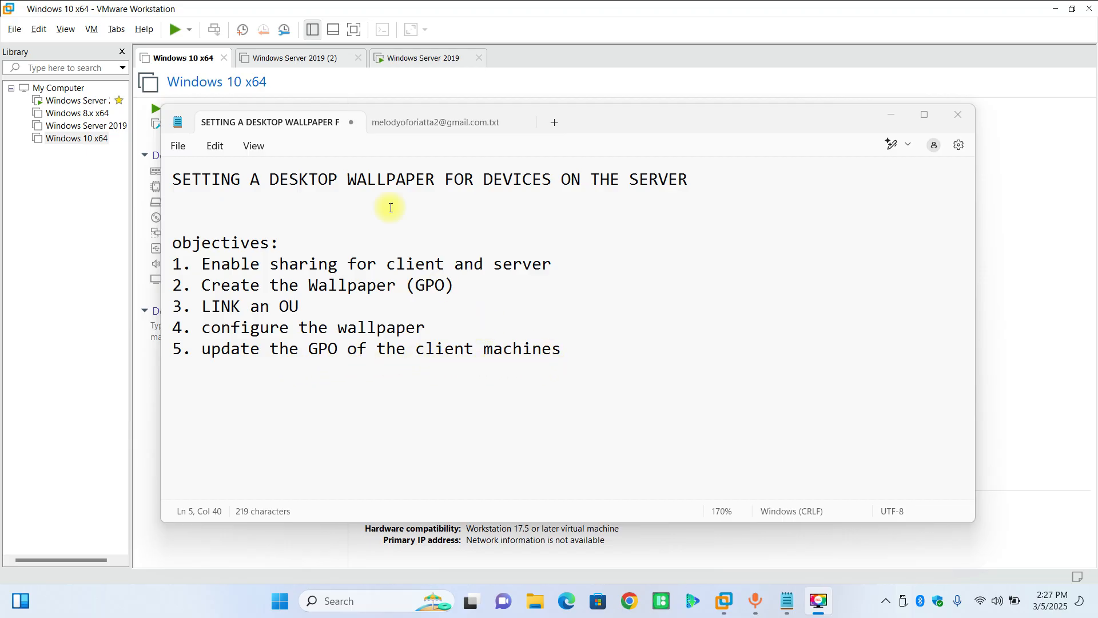
Step: Set folder sharing to Always enabled for the Windows 10 x64 virtual machine, mapped as a network drive in Windows guests
{"action": "left_click", "coordinate": [369, 91]}
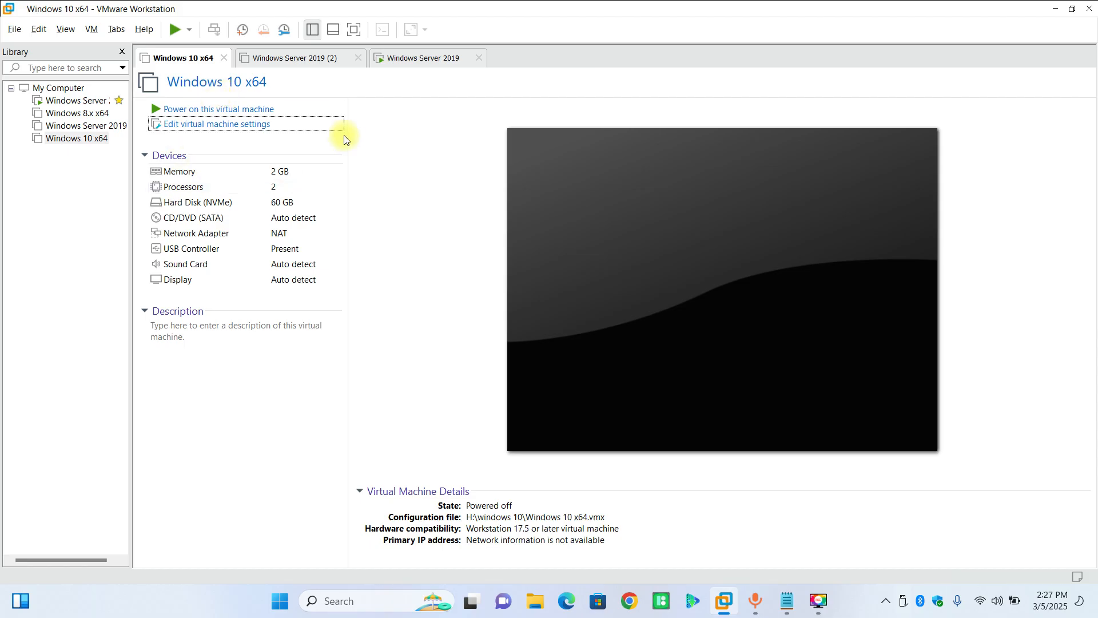
{"action": "left_click", "coordinate": [213, 129]}
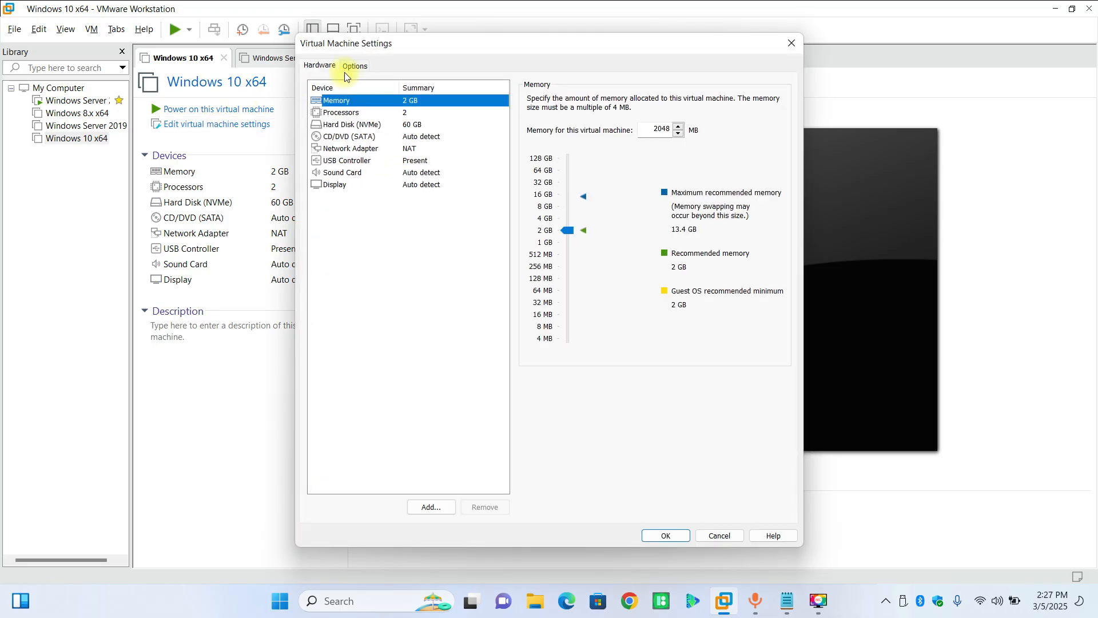
{"action": "left_click", "coordinate": [352, 66]}
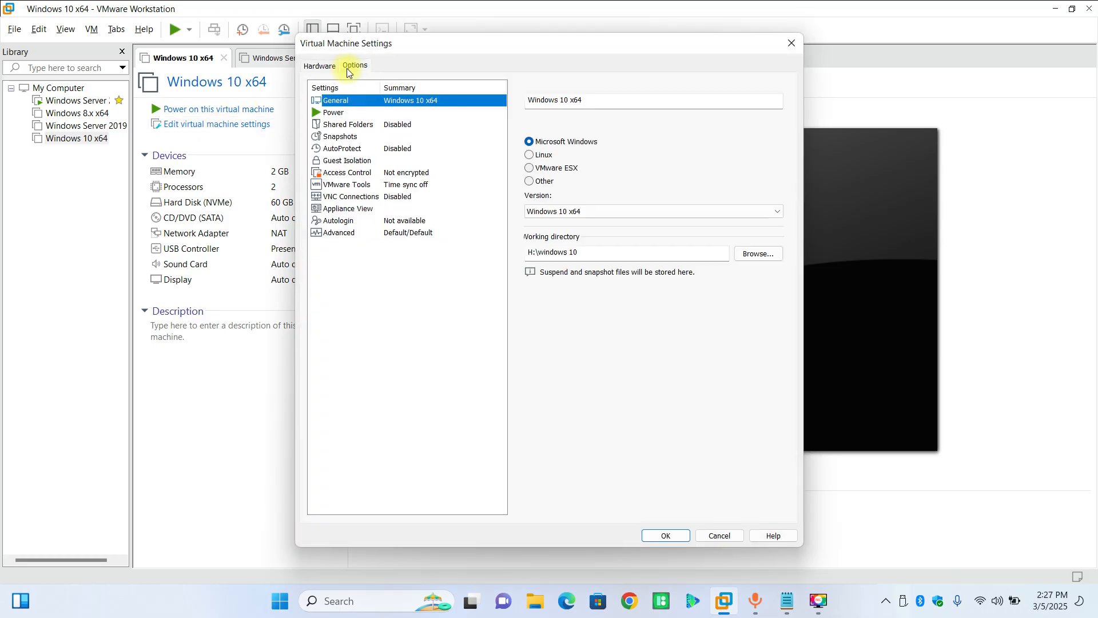
{"action": "left_click", "coordinate": [352, 125]}
{"action": "left_click", "coordinate": [561, 143]}
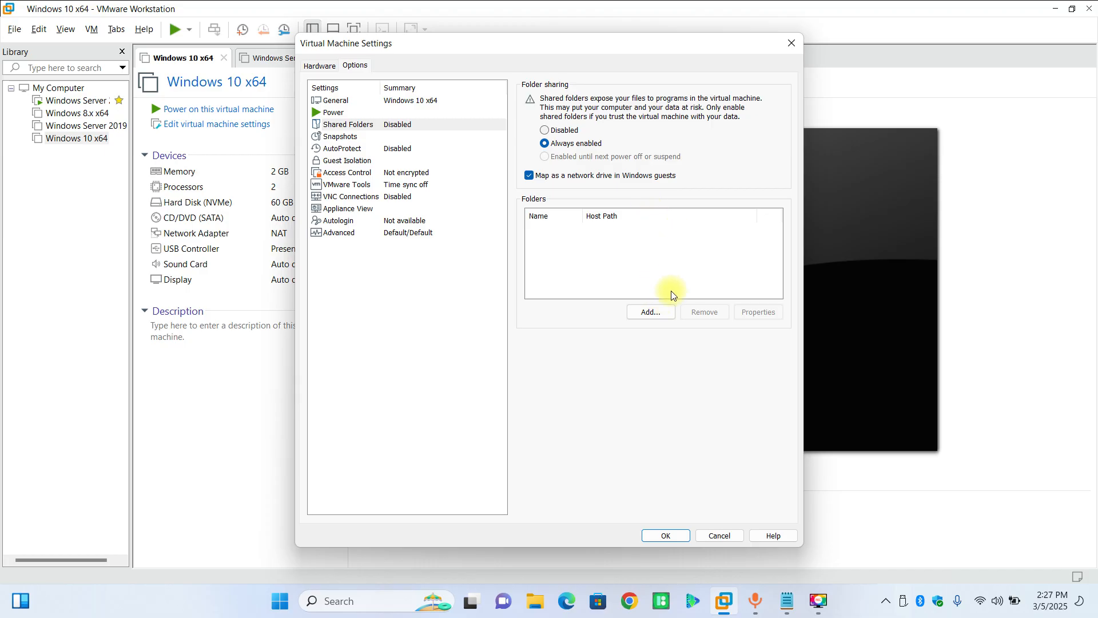
Step: Add the host's Pictures\Camera Roll folder as a shared folder of the Windows 10 x64 virtual machine and save the settings
{"action": "left_click", "coordinate": [658, 312]}
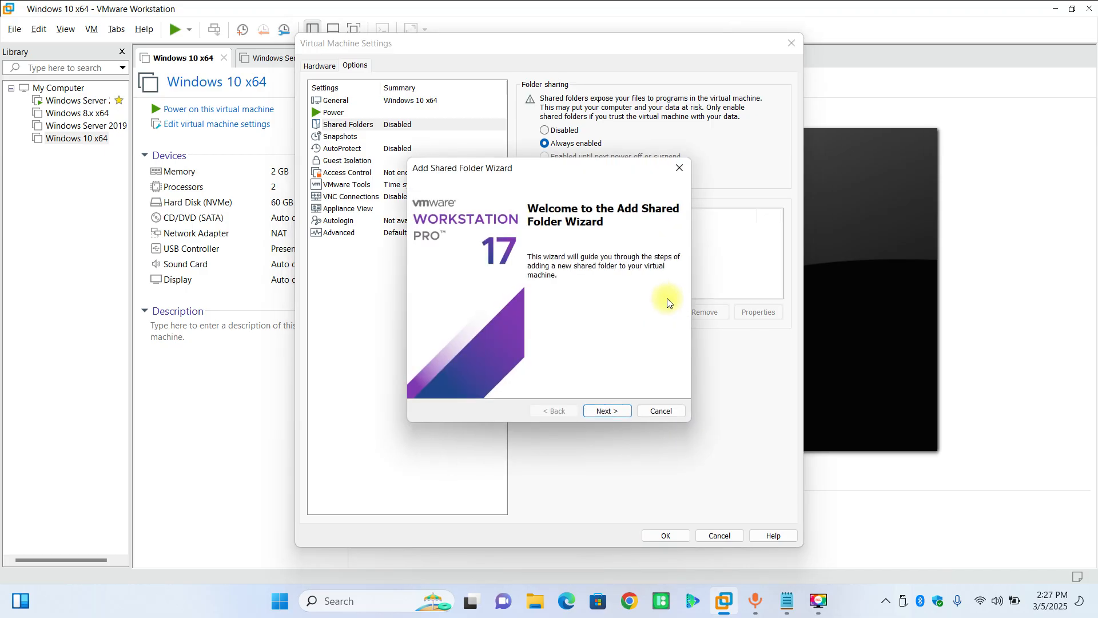
{"action": "left_click", "coordinate": [606, 410]}
{"action": "left_click", "coordinate": [662, 239]}
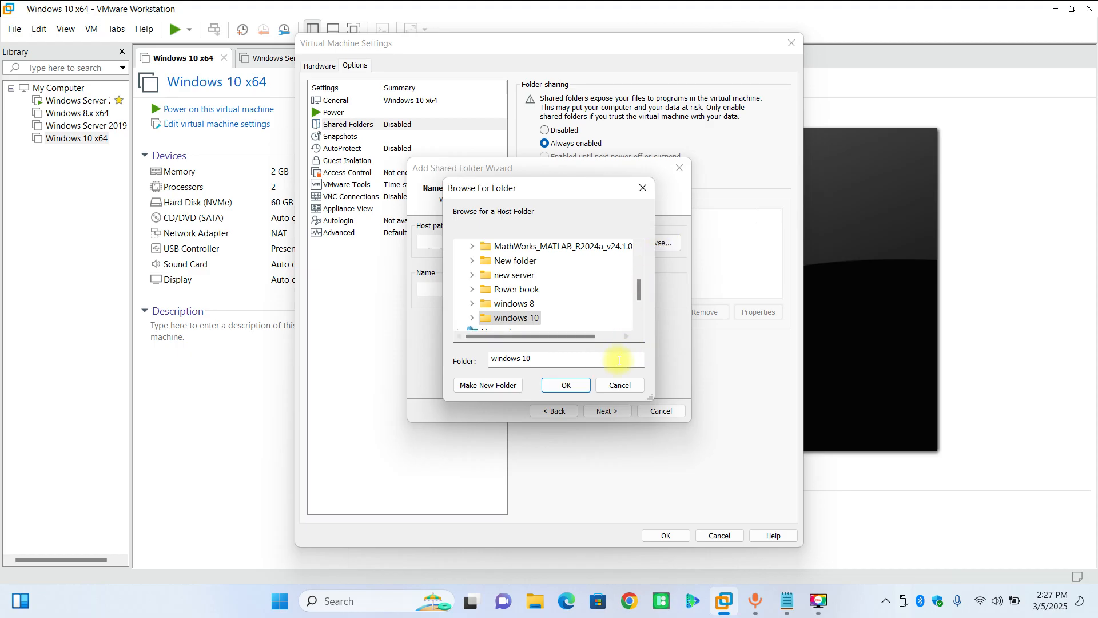
{"action": "scroll", "coordinate": [543, 312], "scroll_direction": "down", "scroll_amount": 1}
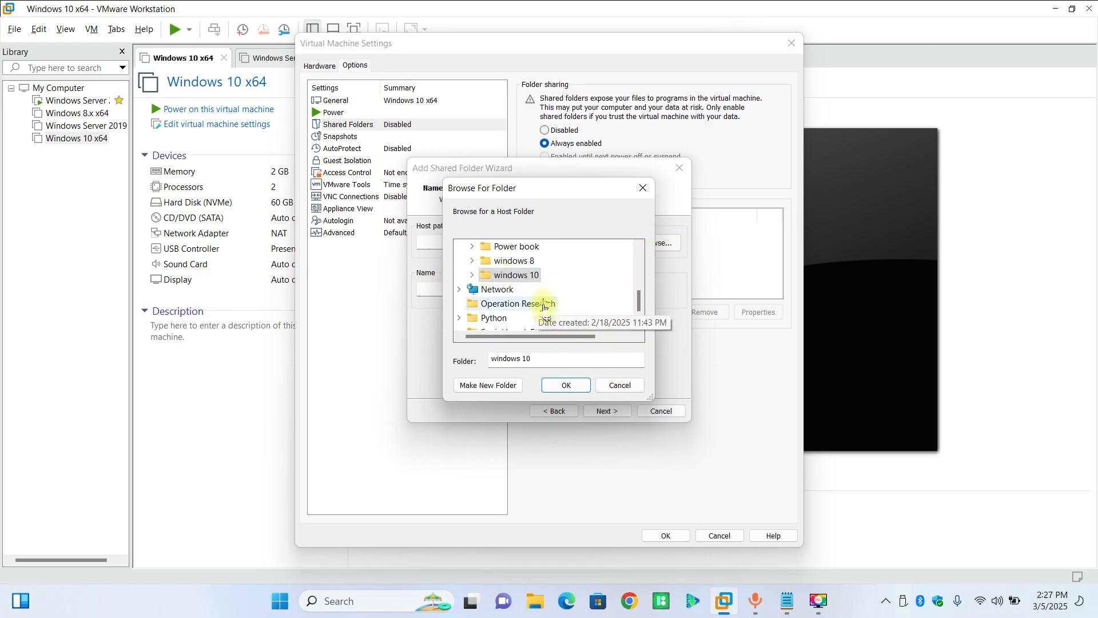
{"action": "scroll", "coordinate": [543, 308], "scroll_direction": "up", "scroll_amount": 10}
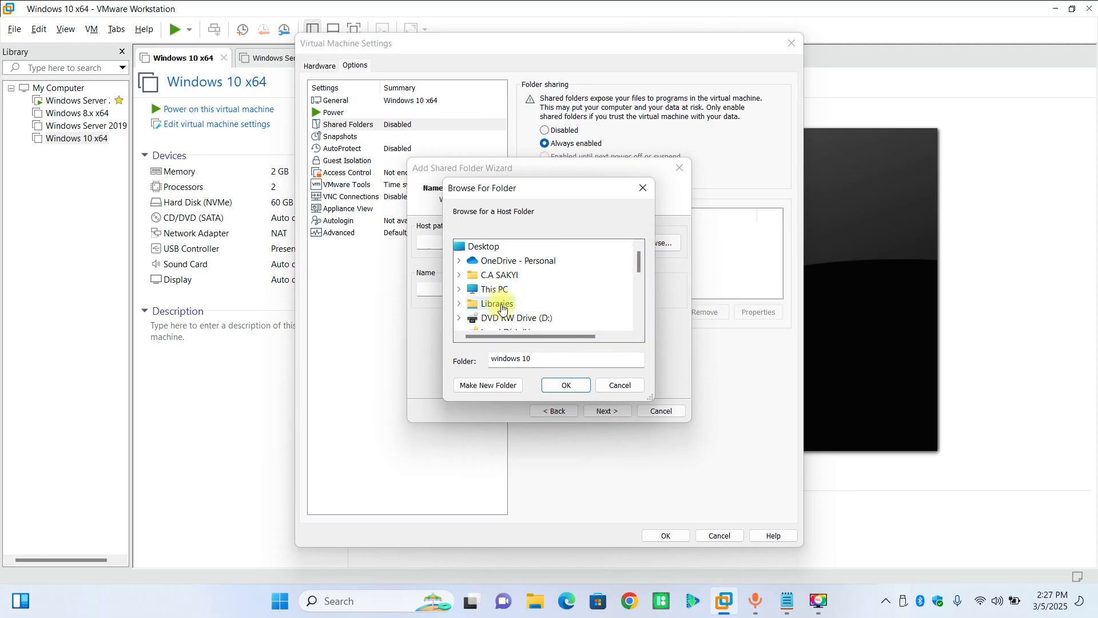
{"action": "scroll", "coordinate": [498, 276], "scroll_direction": "down", "scroll_amount": 3}
{"action": "scroll", "coordinate": [496, 289], "scroll_direction": "up", "scroll_amount": 2}
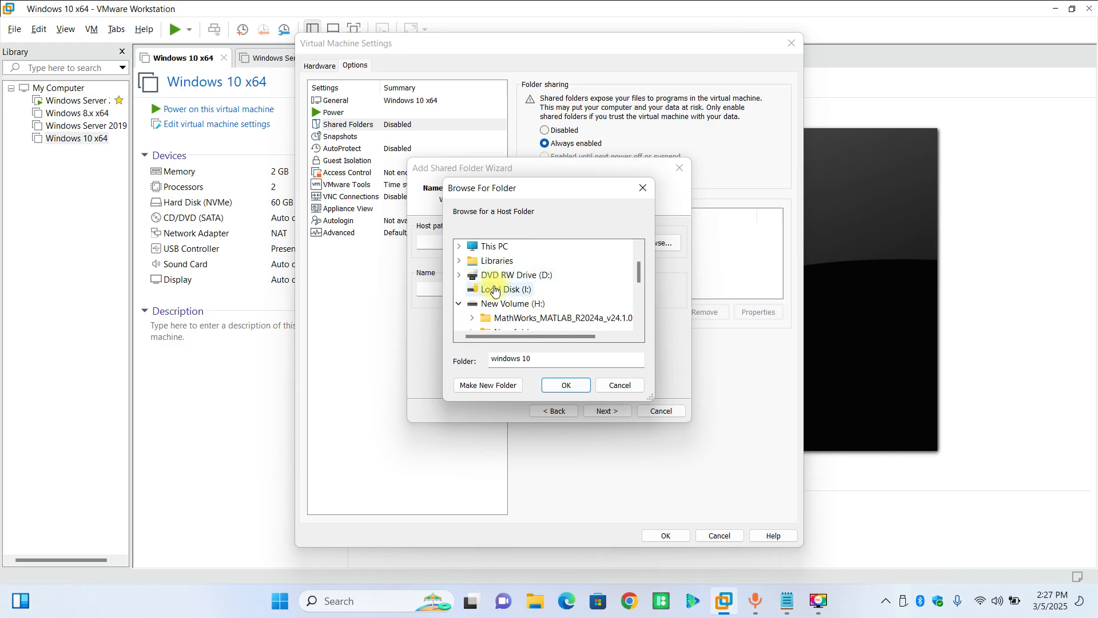
{"action": "double_click", "coordinate": [489, 247]}
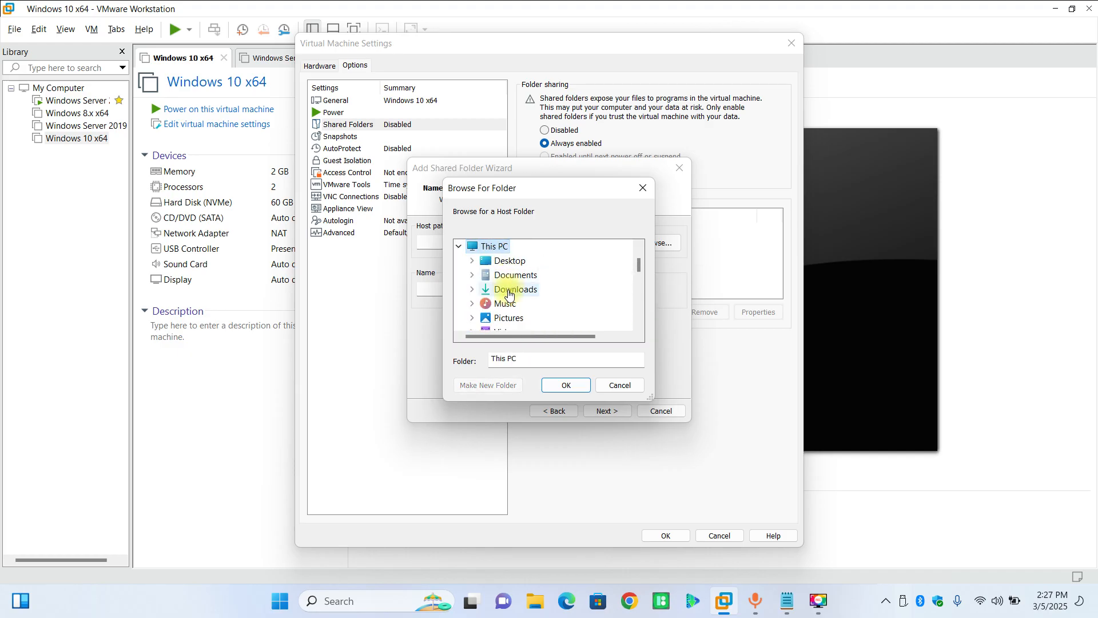
{"action": "double_click", "coordinate": [504, 318]}
{"action": "left_click", "coordinate": [529, 275]}
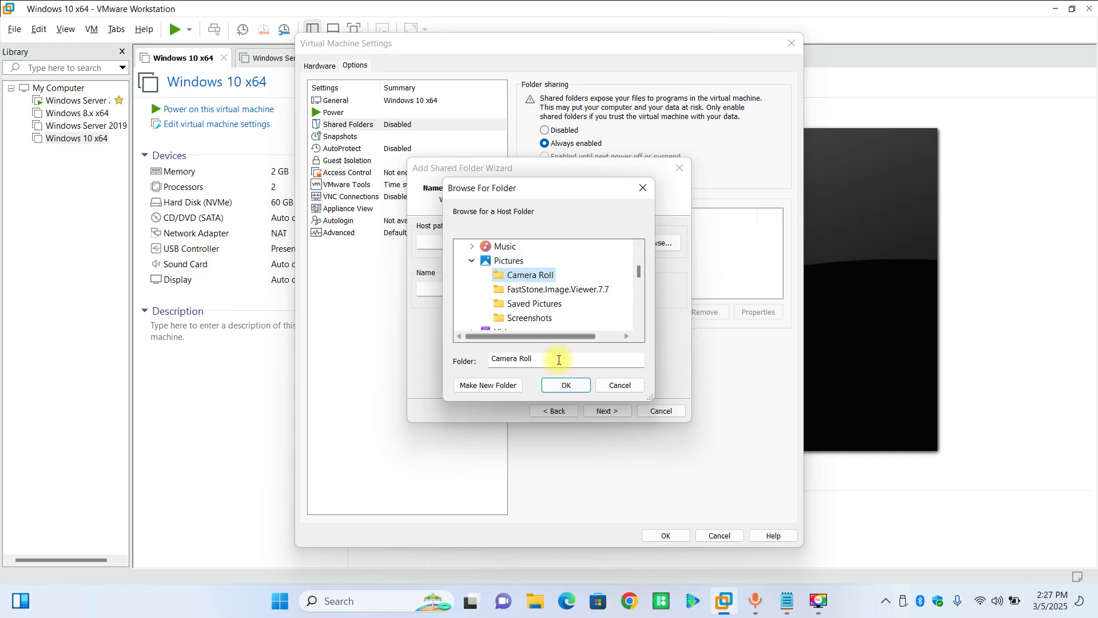
{"action": "left_click", "coordinate": [560, 386]}
{"action": "left_click", "coordinate": [608, 411]}
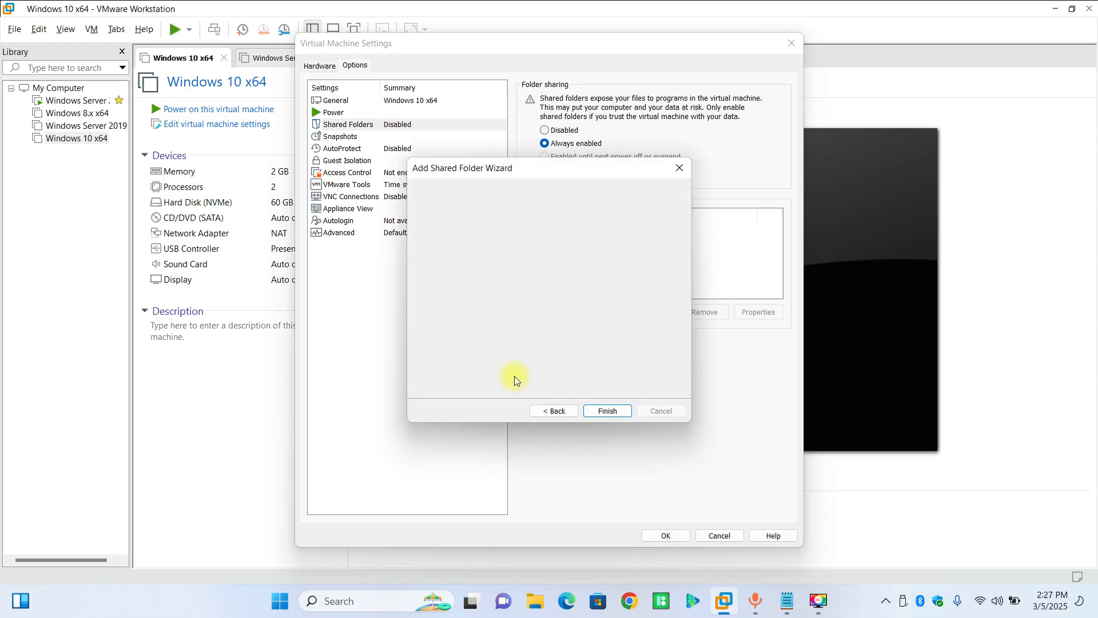
{"action": "left_click", "coordinate": [616, 410]}
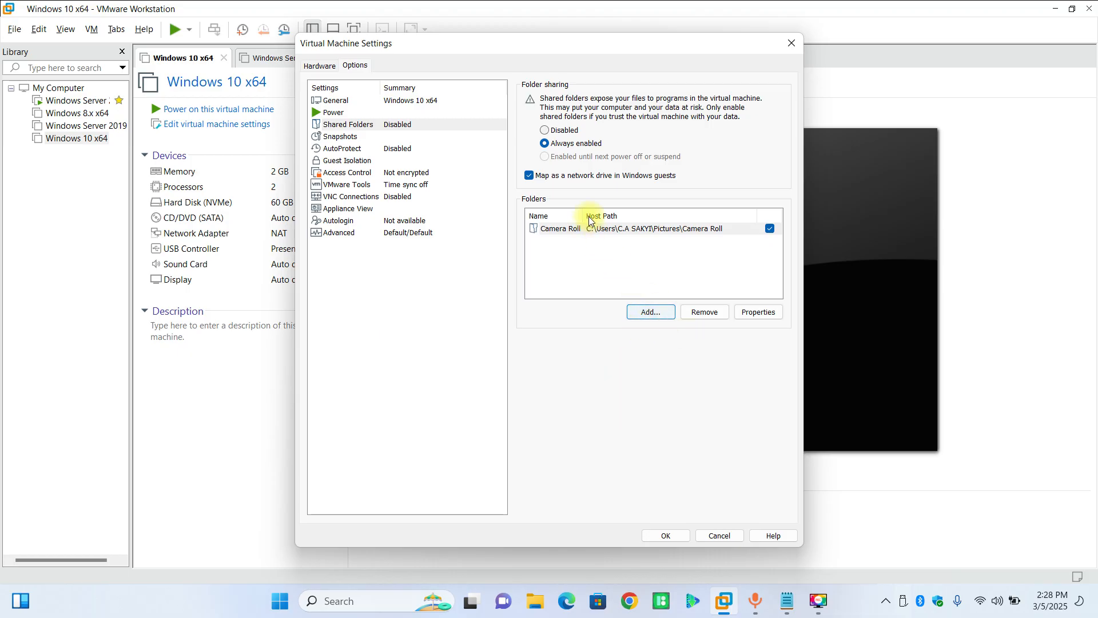
{"action": "left_click", "coordinate": [668, 536]}
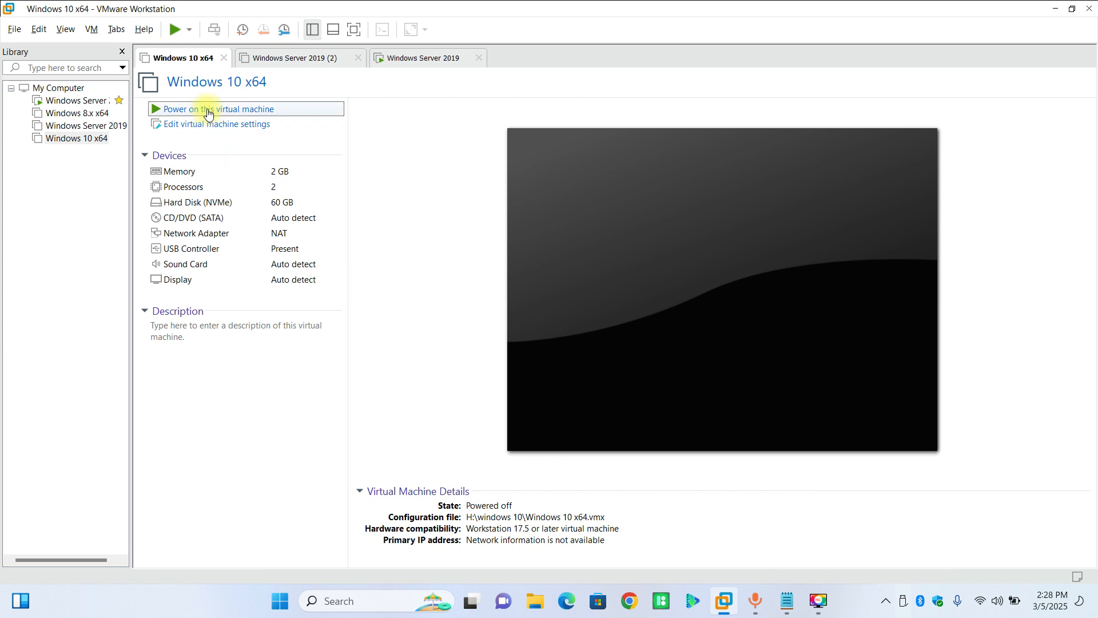
Step: Set folder sharing to Always enabled for the Windows Server 2019 (2) virtual machine, mapped as a network drive in Windows guests
{"action": "left_click", "coordinate": [280, 57]}
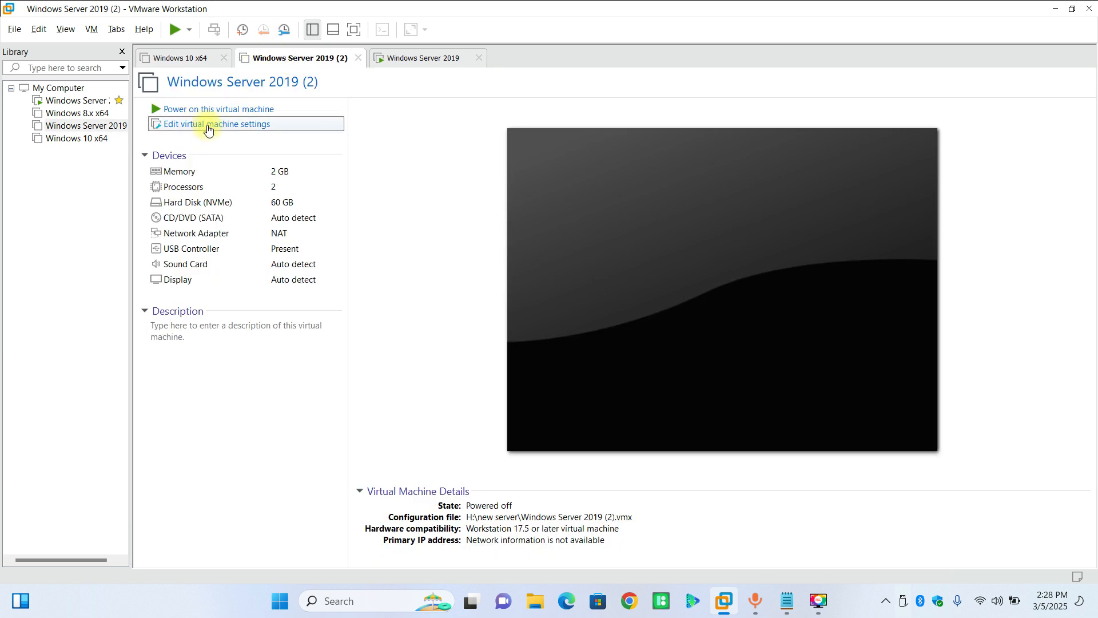
{"action": "left_click", "coordinate": [632, 355]}
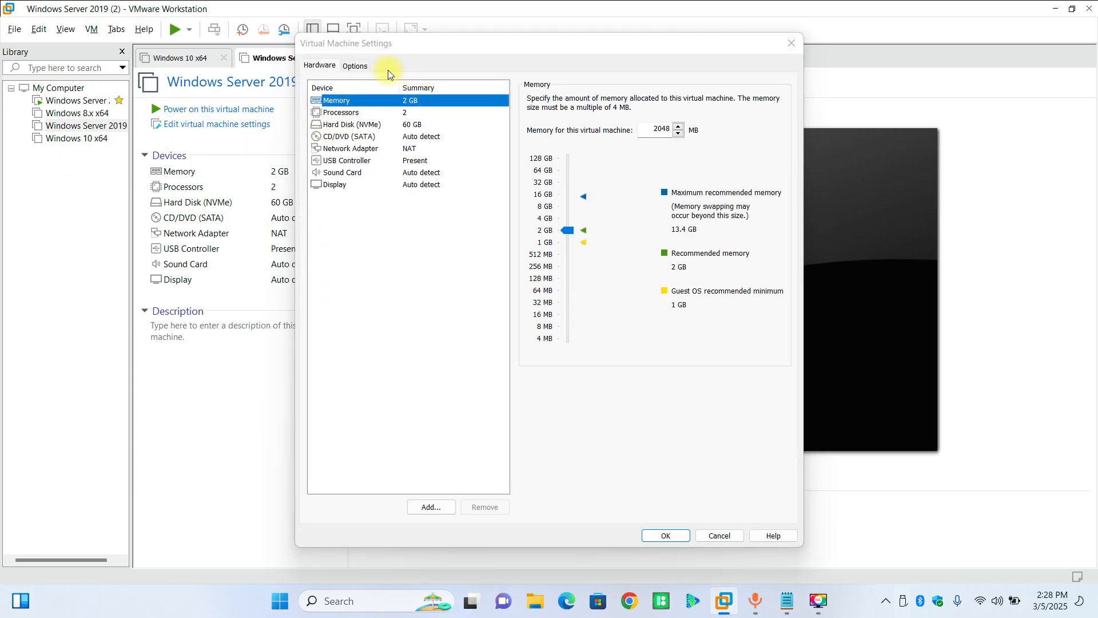
{"action": "left_click", "coordinate": [355, 66]}
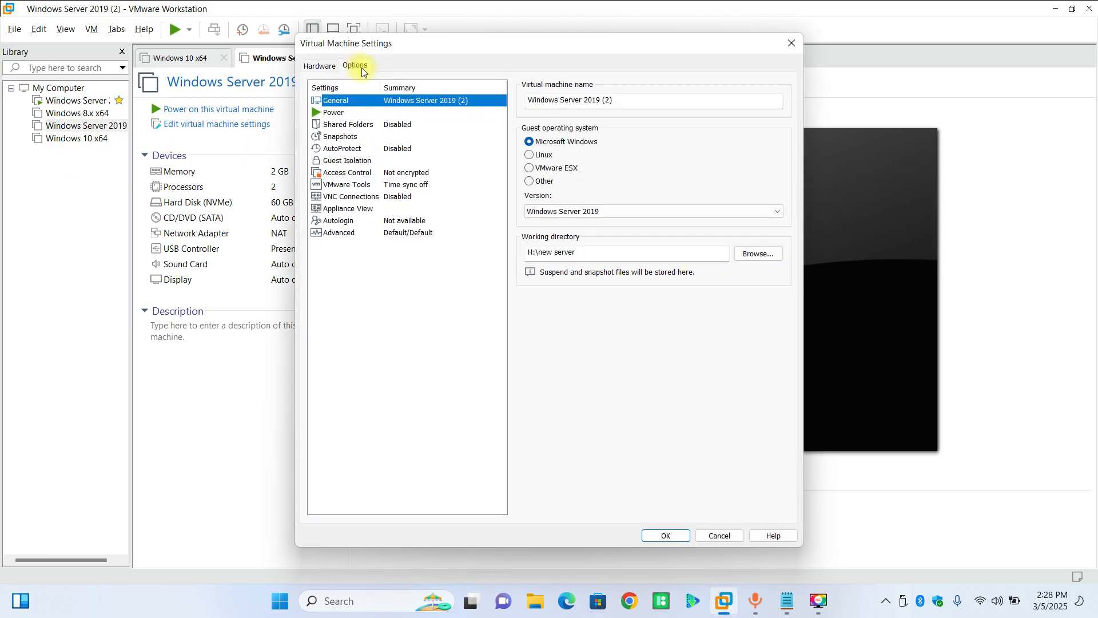
{"action": "left_click", "coordinate": [400, 125]}
{"action": "left_click", "coordinate": [558, 145]}
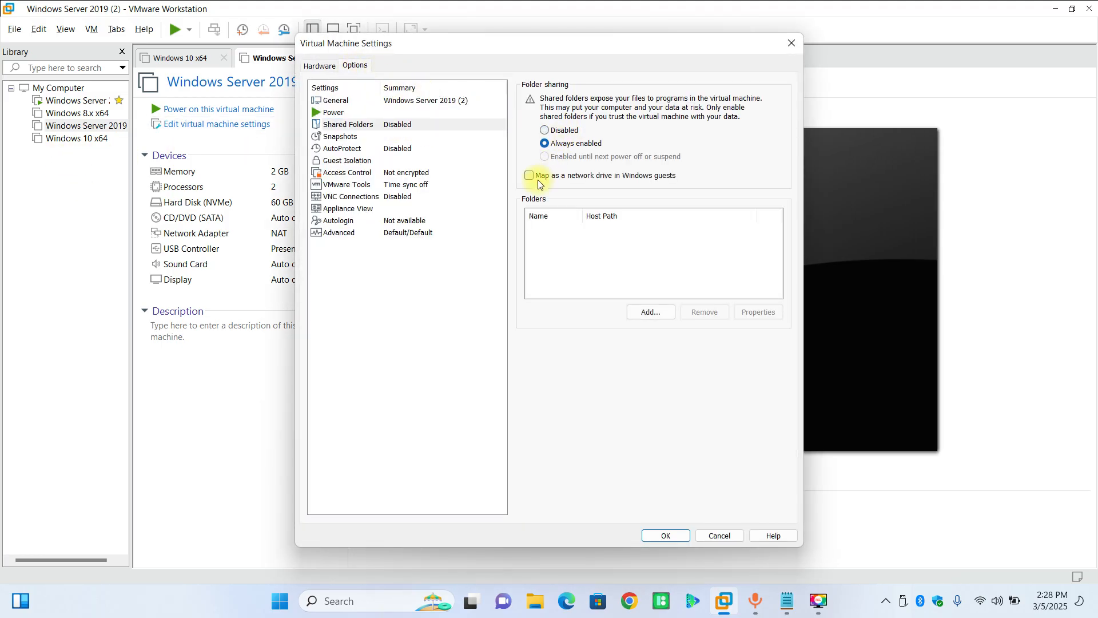
Step: Add the host's Pictures\Camera Roll folder as a shared folder of the Windows Server 2019 (2) virtual machine
{"action": "left_click", "coordinate": [652, 312]}
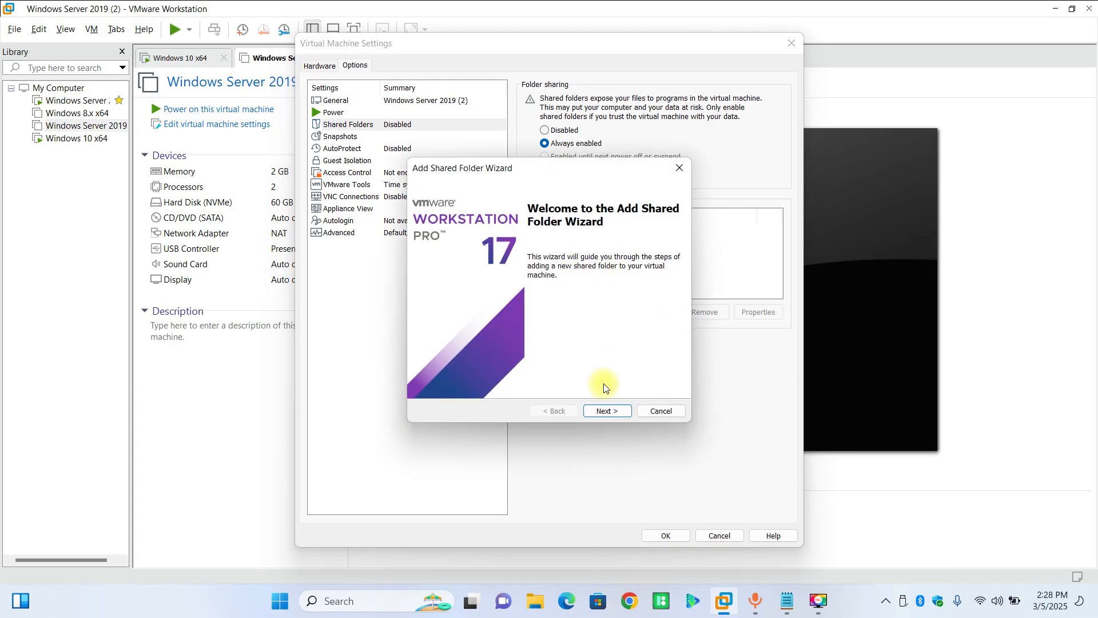
{"action": "left_click", "coordinate": [607, 411]}
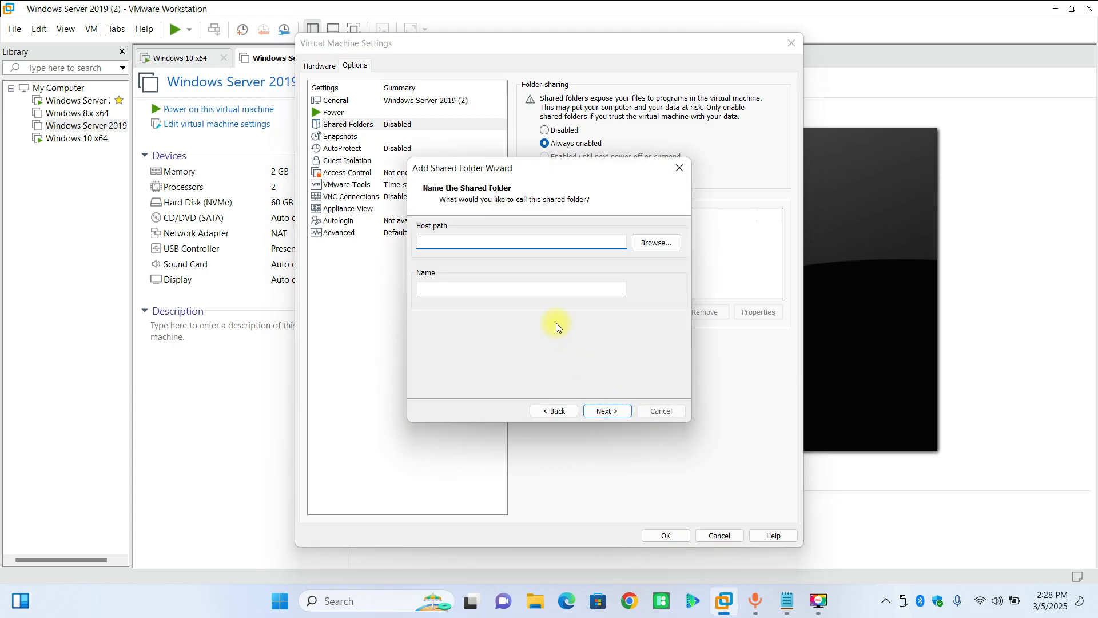
{"action": "left_click", "coordinate": [657, 242]}
{"action": "double_click", "coordinate": [471, 296]}
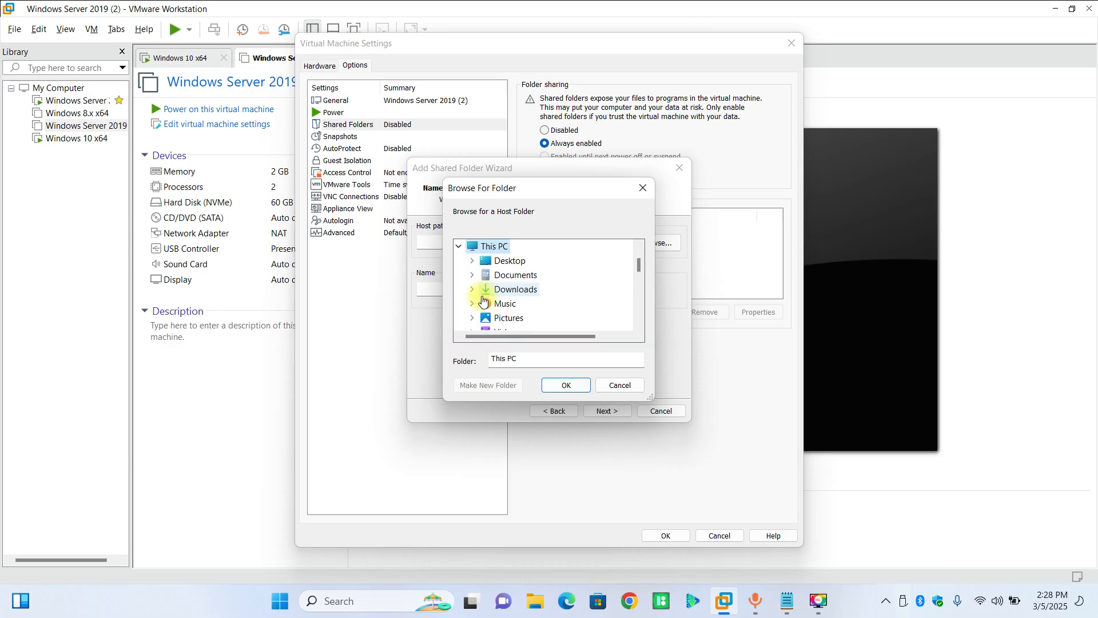
{"action": "double_click", "coordinate": [498, 318]}
{"action": "left_click", "coordinate": [501, 276]}
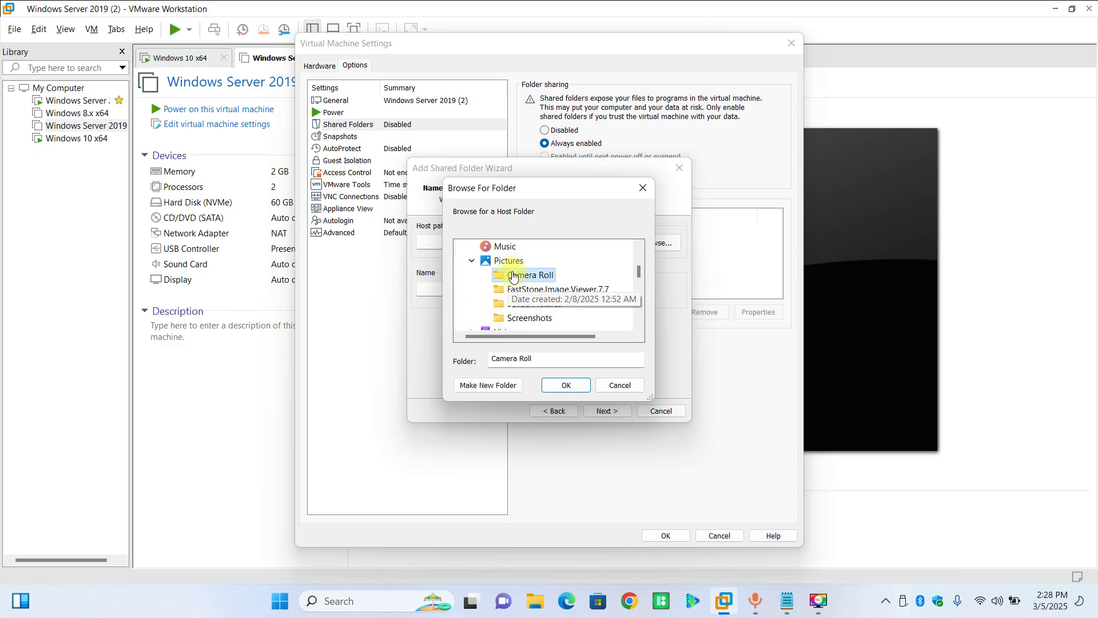
{"action": "left_click", "coordinate": [573, 388]}
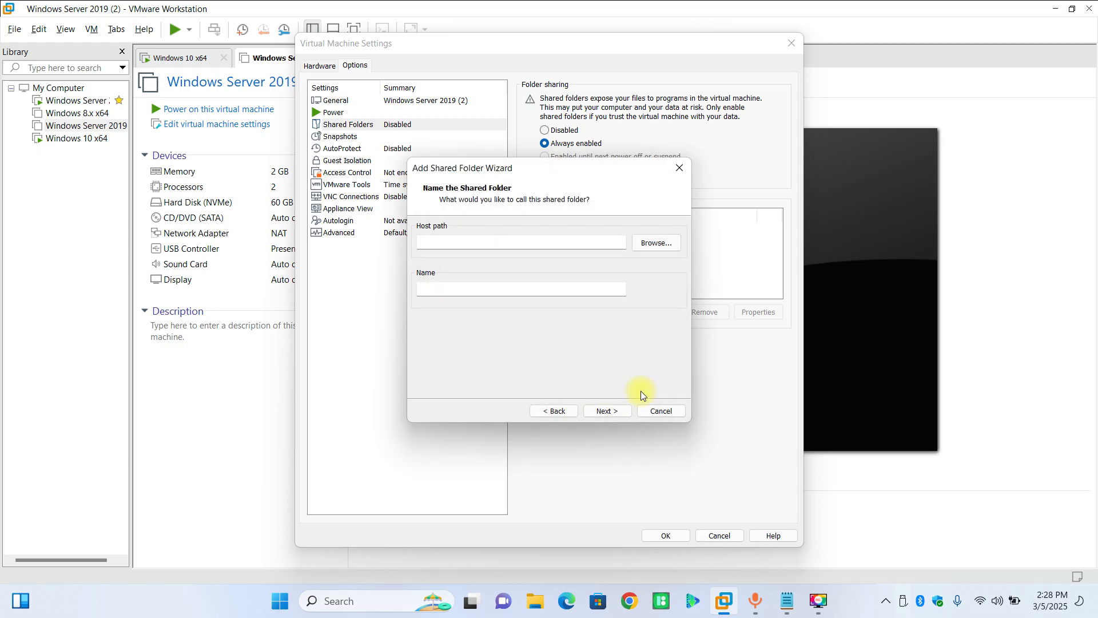
{"action": "left_click", "coordinate": [607, 411]}
{"action": "left_click", "coordinate": [611, 412]}
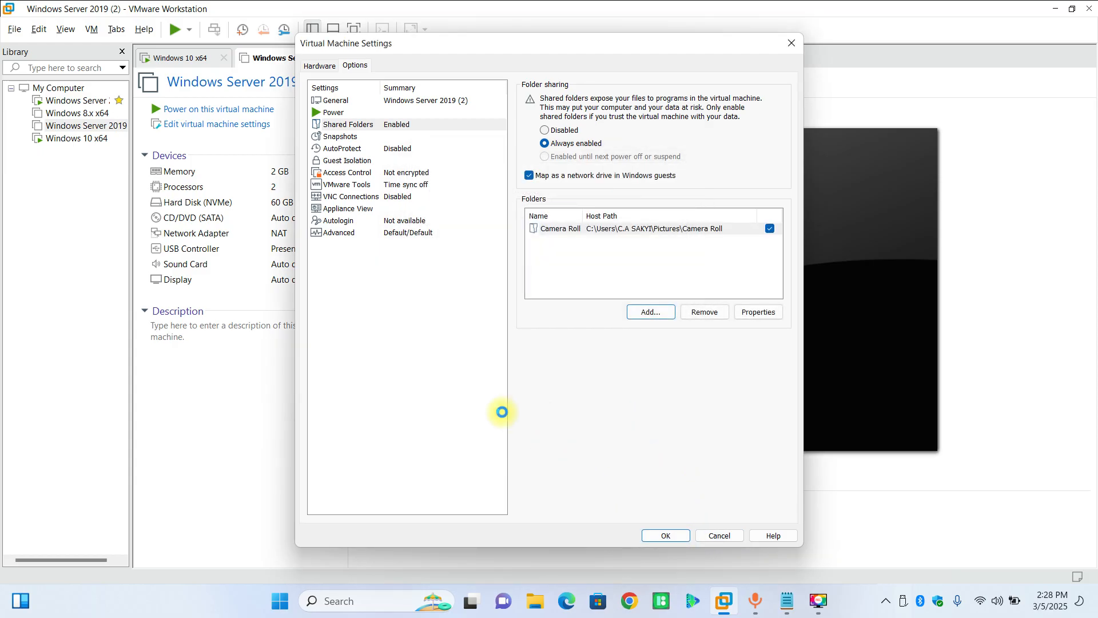
Step: Save the virtual machine settings and power on Windows Server 2019 (2)
{"action": "key", "text": "Return"}
{"action": "left_click", "coordinate": [222, 111]}
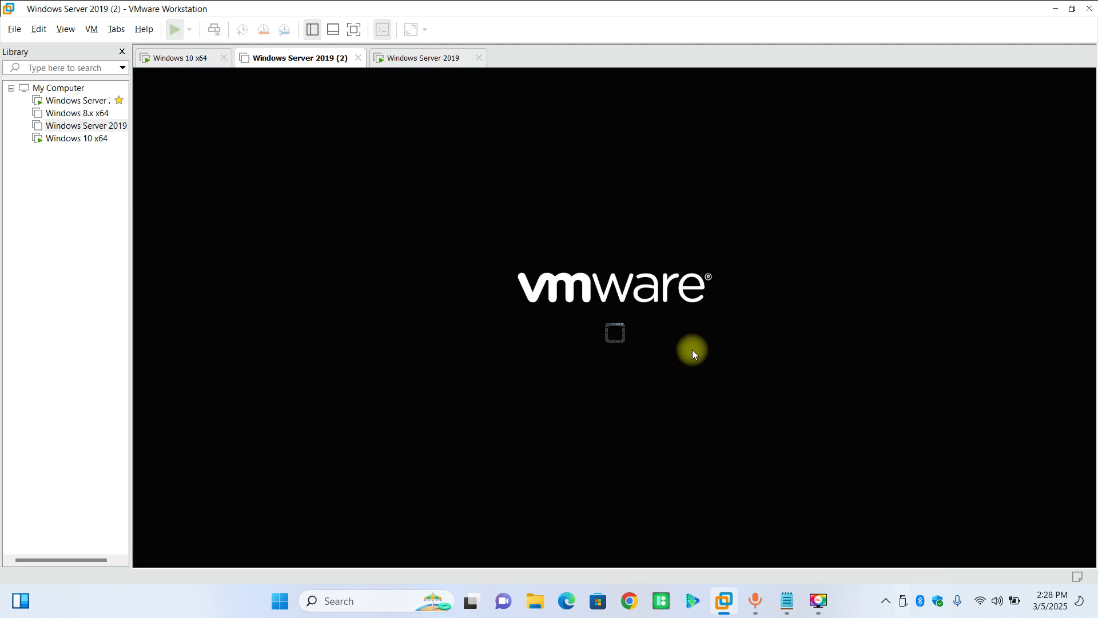
{"action": "key", "text": "Return"}
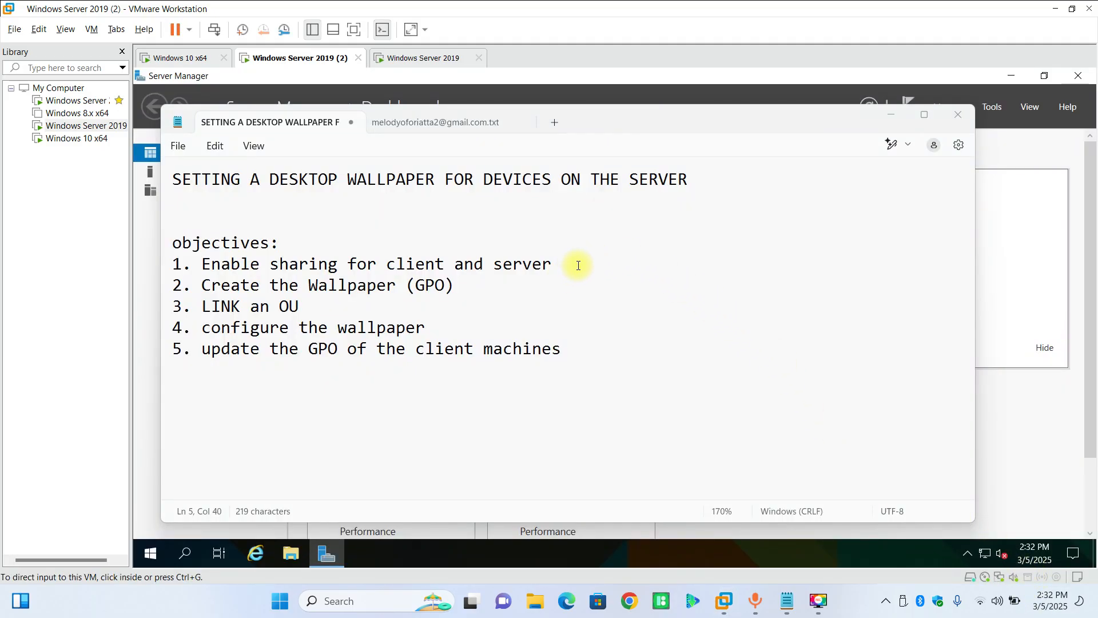
Step: Review the objectives on enabling sharing and creating the wallpaper GPO in the Notepad notes
{"action": "left_click_drag", "start_coordinate": [571, 267], "coordinate": [282, 257]}
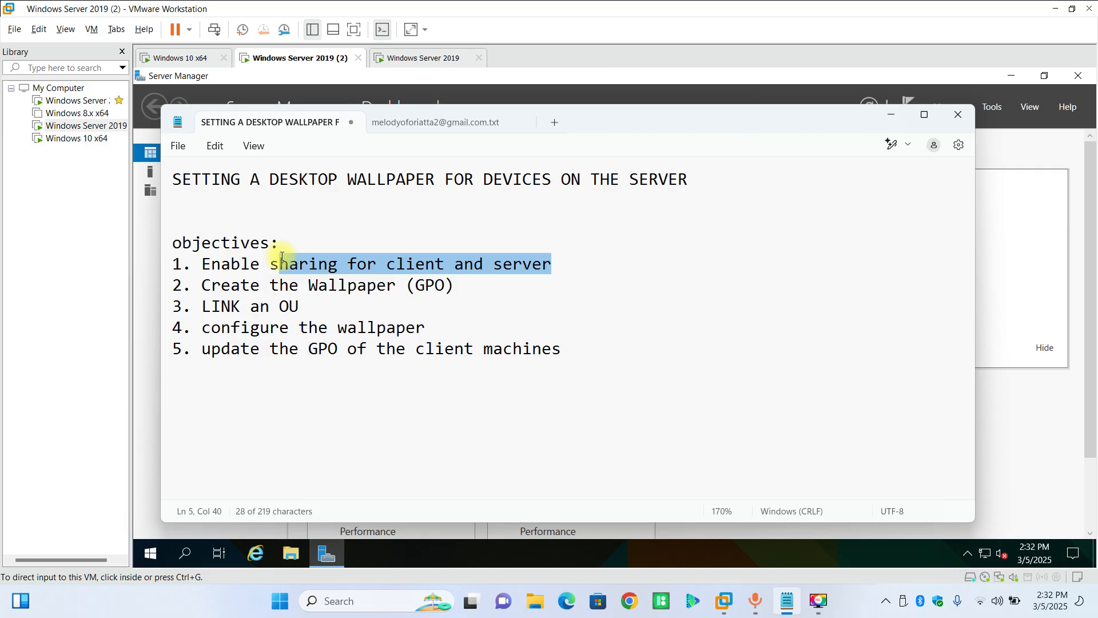
{"action": "left_click", "coordinate": [444, 286]}
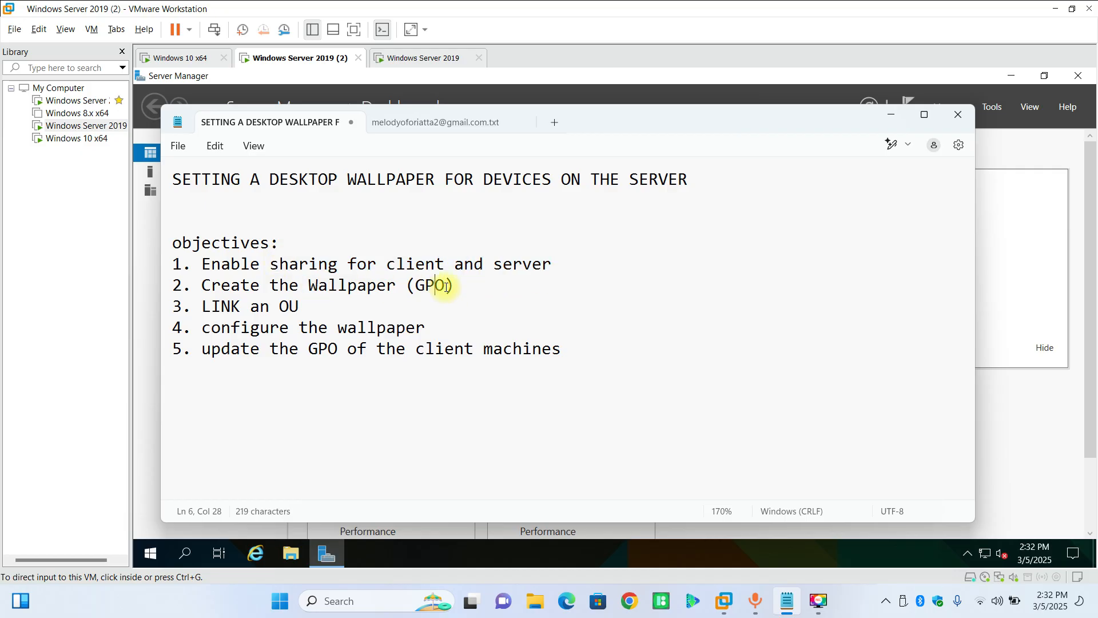
{"action": "left_click_drag", "start_coordinate": [482, 289], "coordinate": [230, 284]}
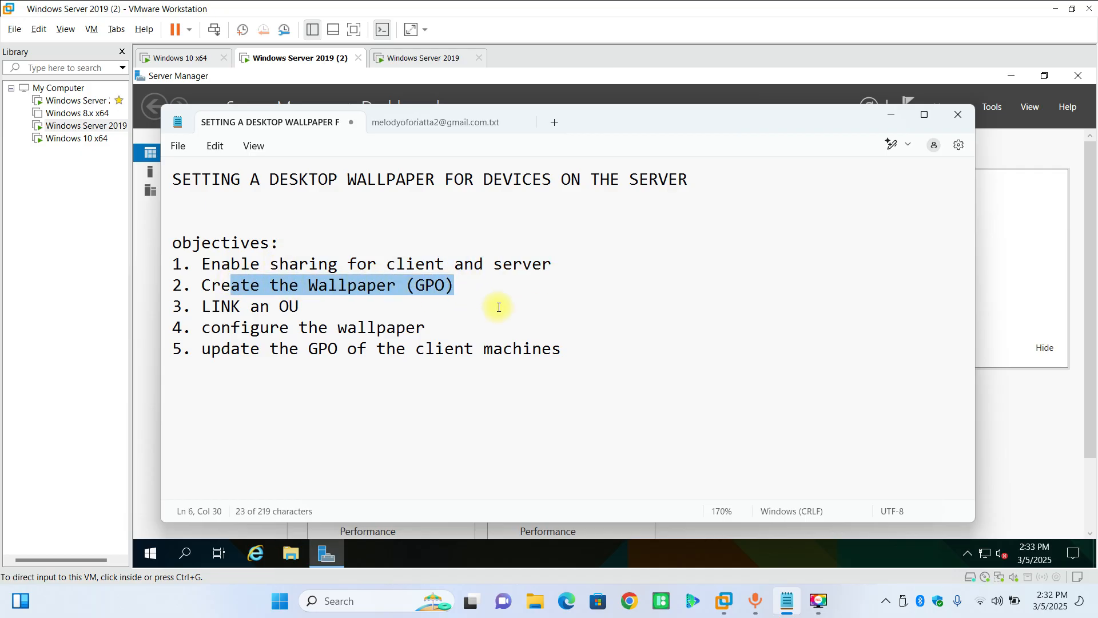
Step: Return to the Windows Server 2019 (2) virtual machine and try to open Group Policy Management from Server Manager
{"action": "left_click", "coordinate": [1005, 243]}
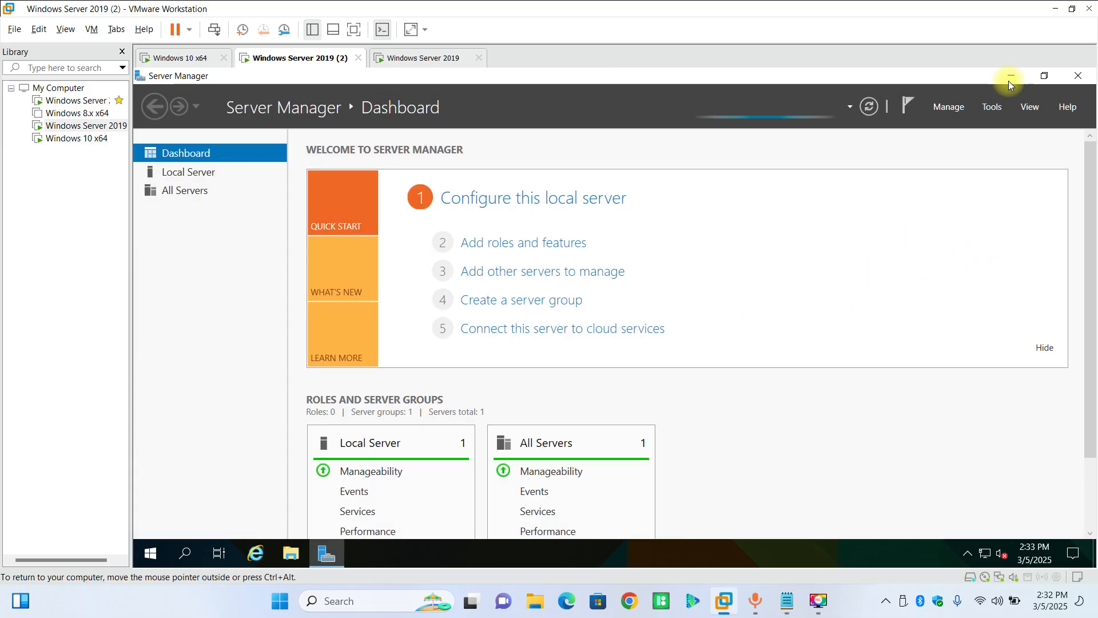
{"action": "left_click", "coordinate": [999, 119]}
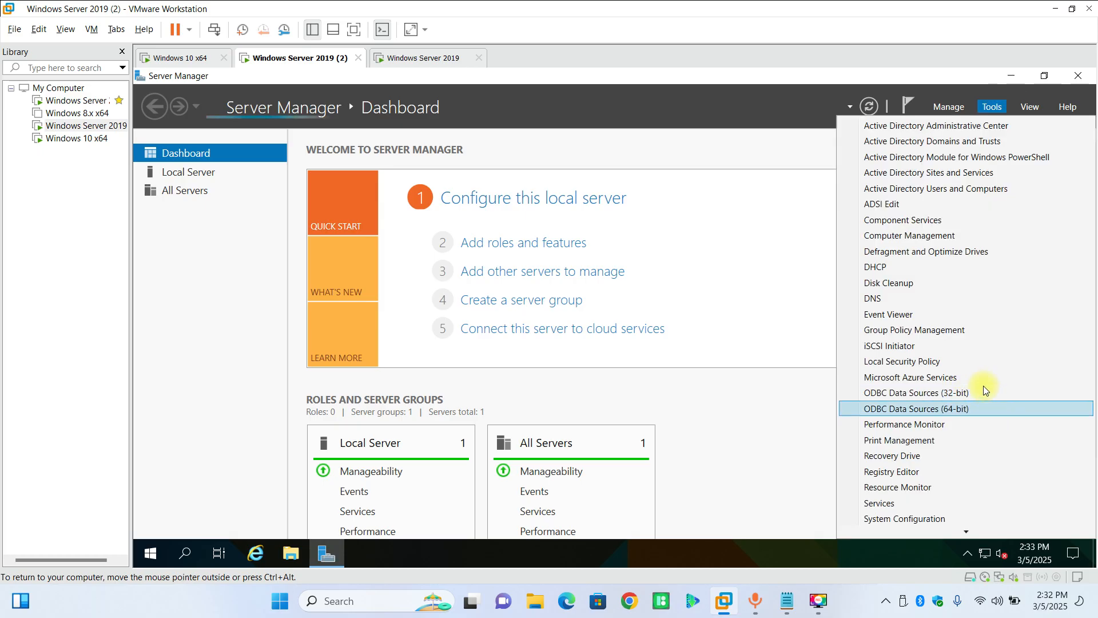
{"action": "left_click", "coordinate": [939, 331]}
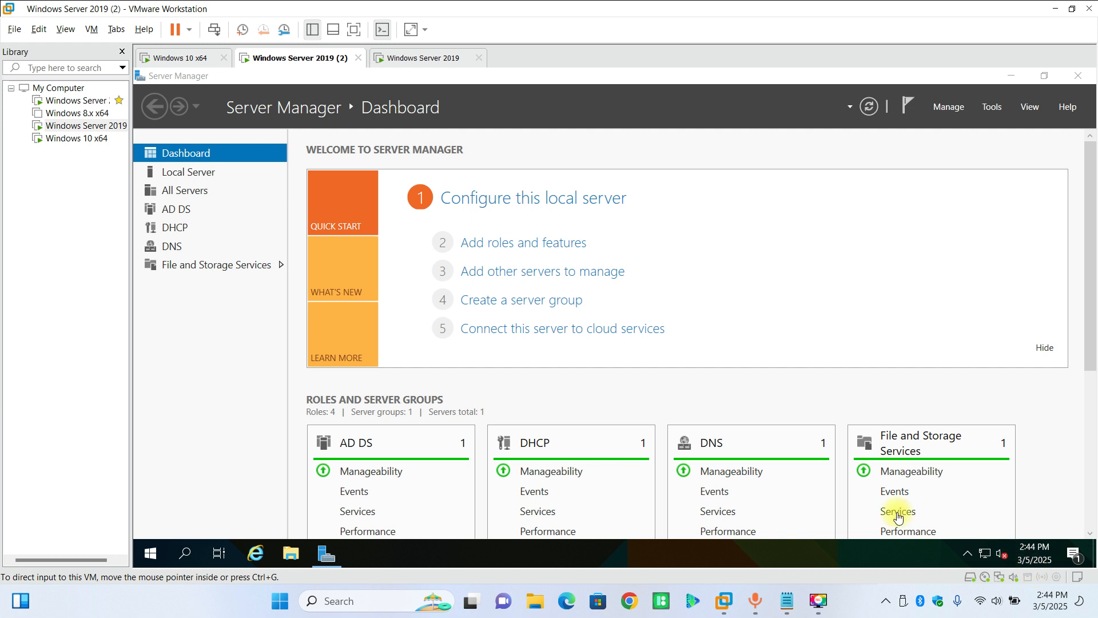
Step: Recheck the Notepad objectives, then launch Group Policy Management from Server Manager on the Windows Server 2019 (2) virtual machine
{"action": "left_click", "coordinate": [787, 601]}
{"action": "left_click", "coordinate": [1024, 252]}
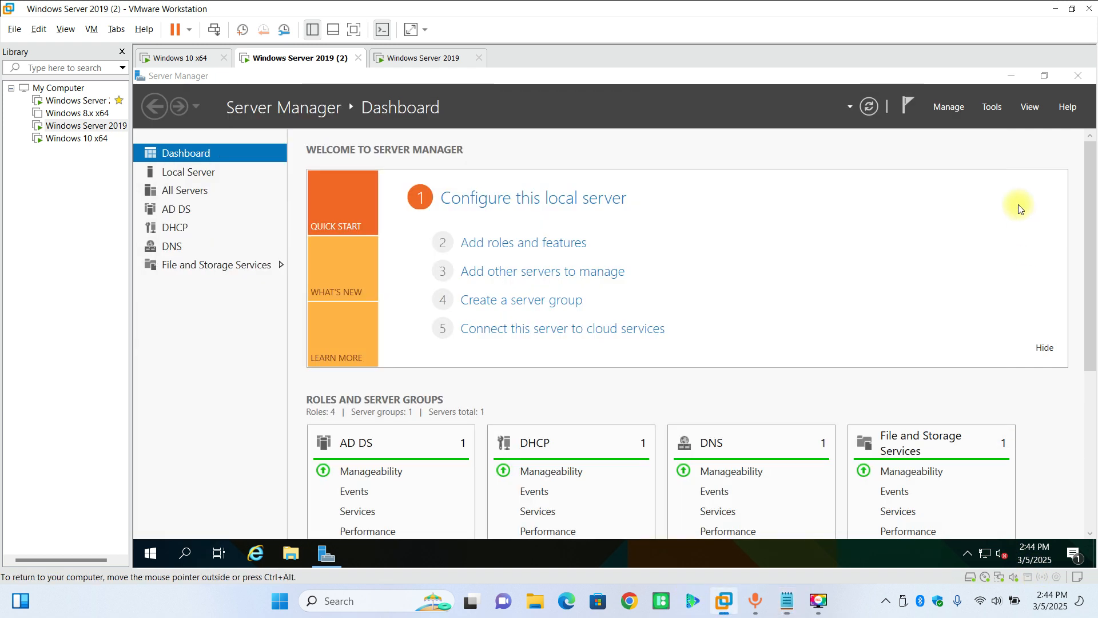
{"action": "left_click", "coordinate": [994, 110]}
{"action": "scroll", "coordinate": [892, 395], "scroll_direction": "down", "scroll_amount": 1}
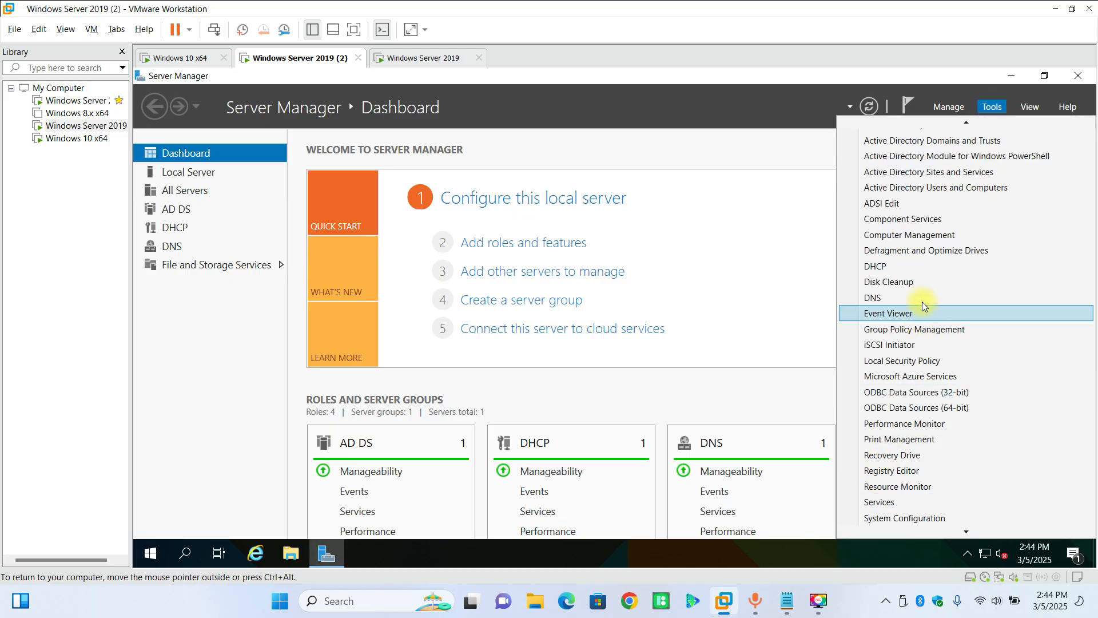
{"action": "left_click", "coordinate": [918, 331]}
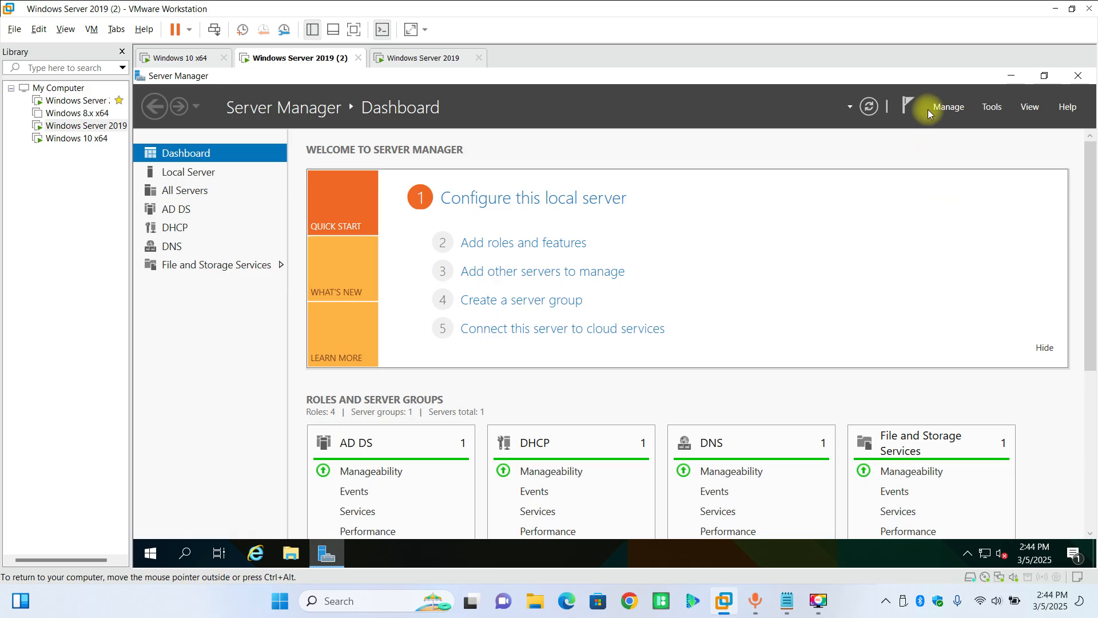
Step: Expand the forest.kofi domain and examine the WALL organizational unit and the existing Wallpaper GPO under Group Policy Objects
{"action": "left_click", "coordinate": [1010, 76]}
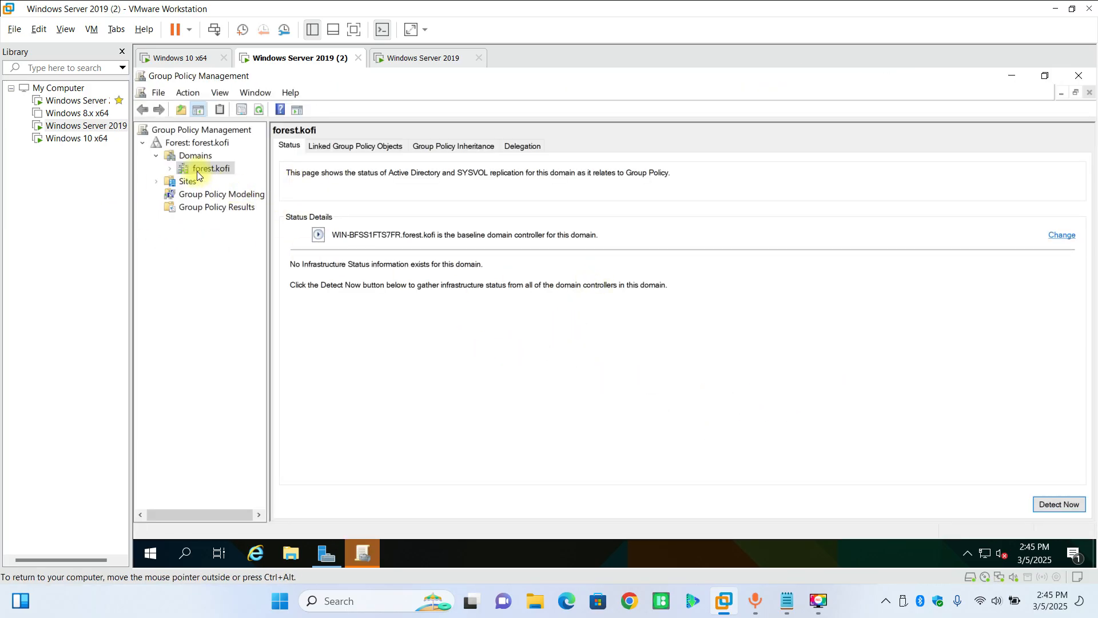
{"action": "double_click", "coordinate": [197, 169]}
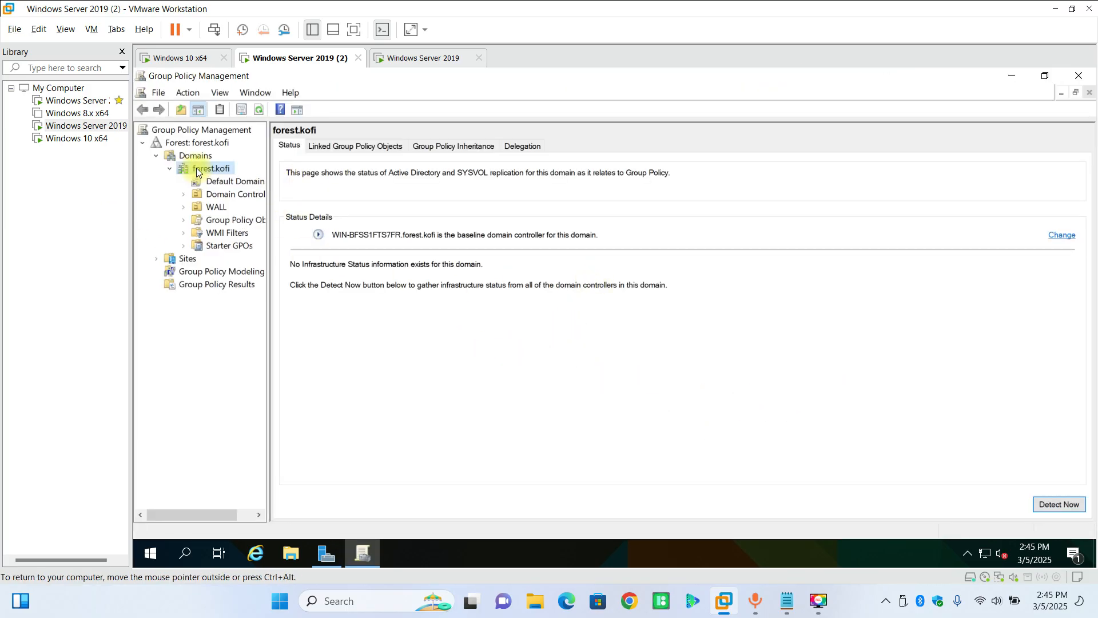
{"action": "left_click", "coordinate": [209, 207]}
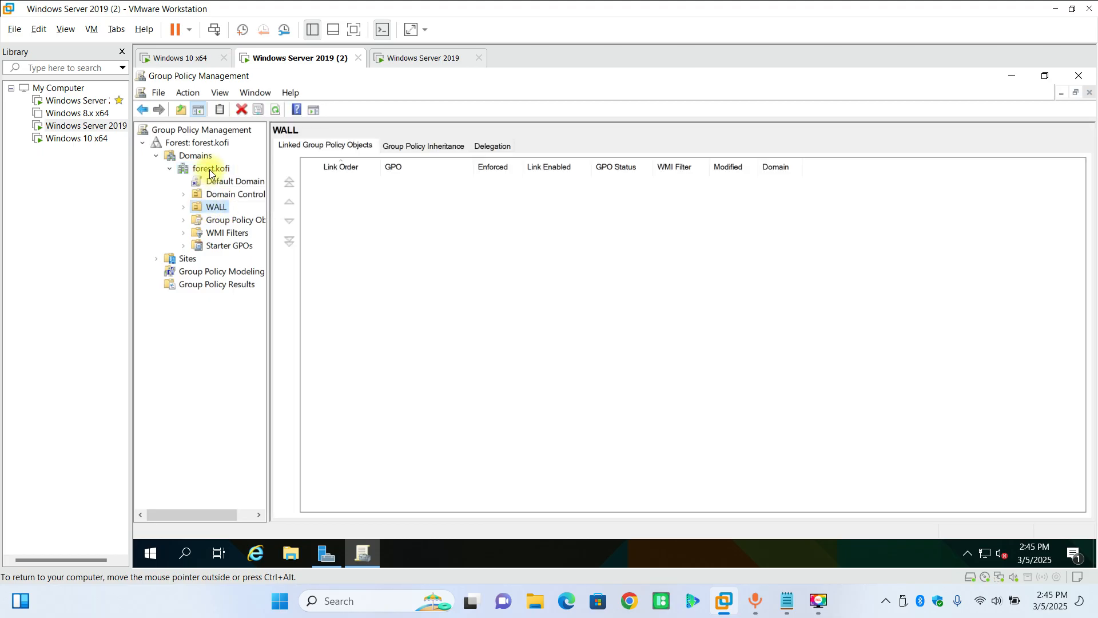
{"action": "left_click", "coordinate": [210, 169]}
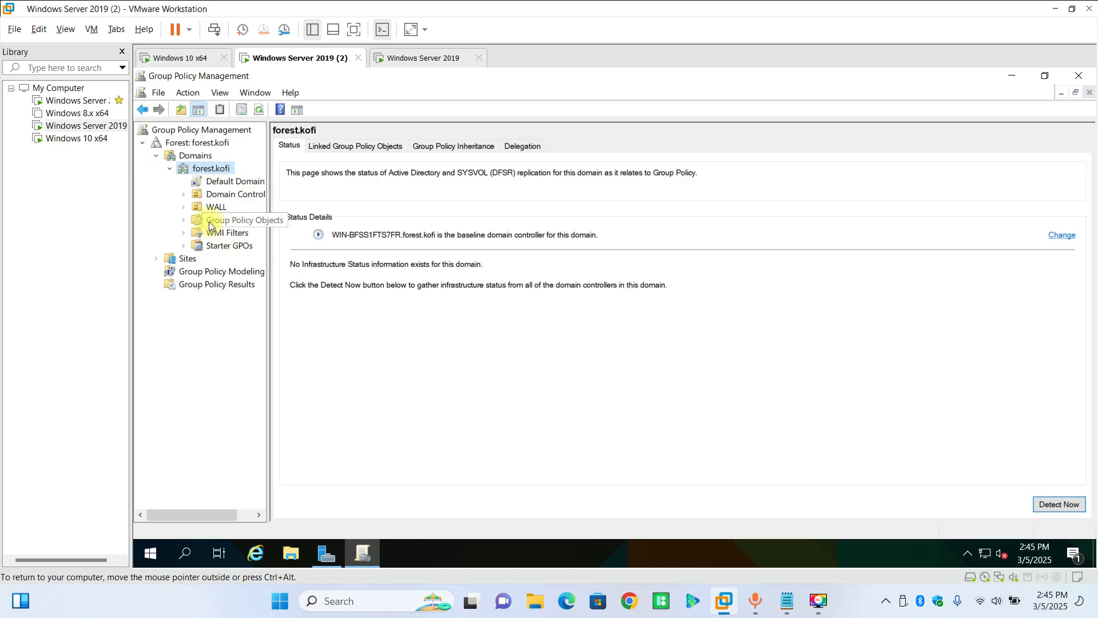
{"action": "left_click", "coordinate": [209, 222]}
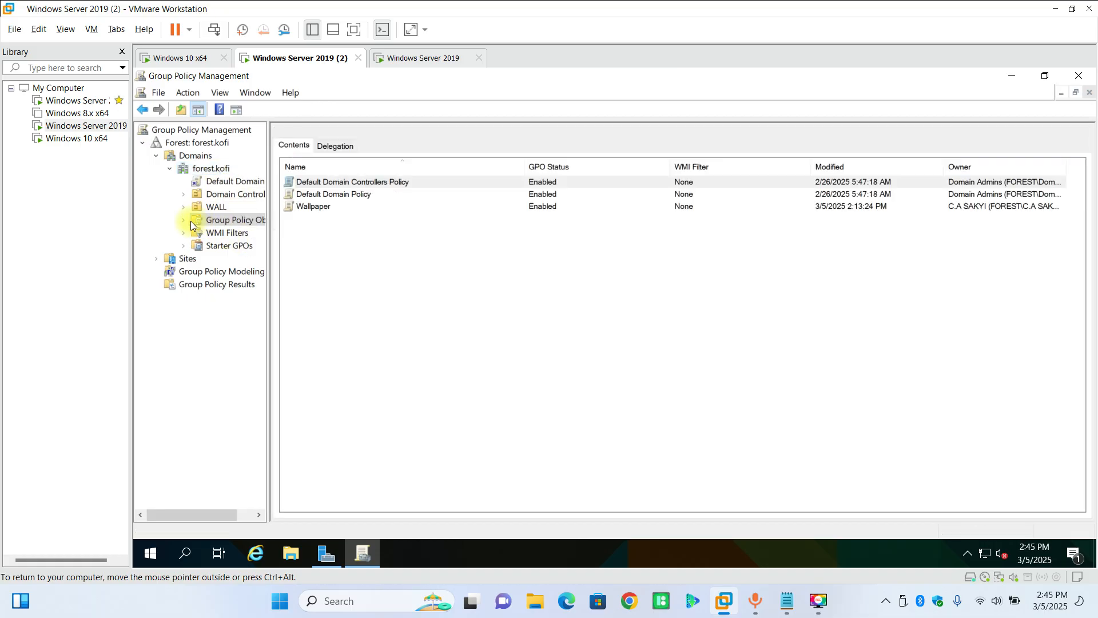
{"action": "left_click", "coordinate": [184, 219]}
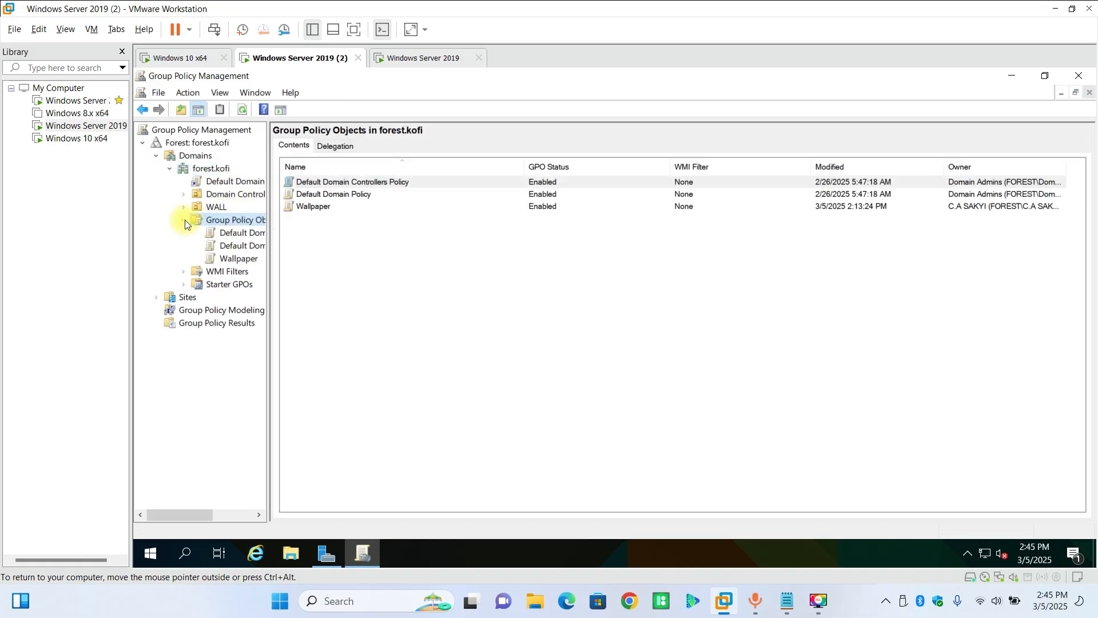
{"action": "left_click", "coordinate": [239, 258]}
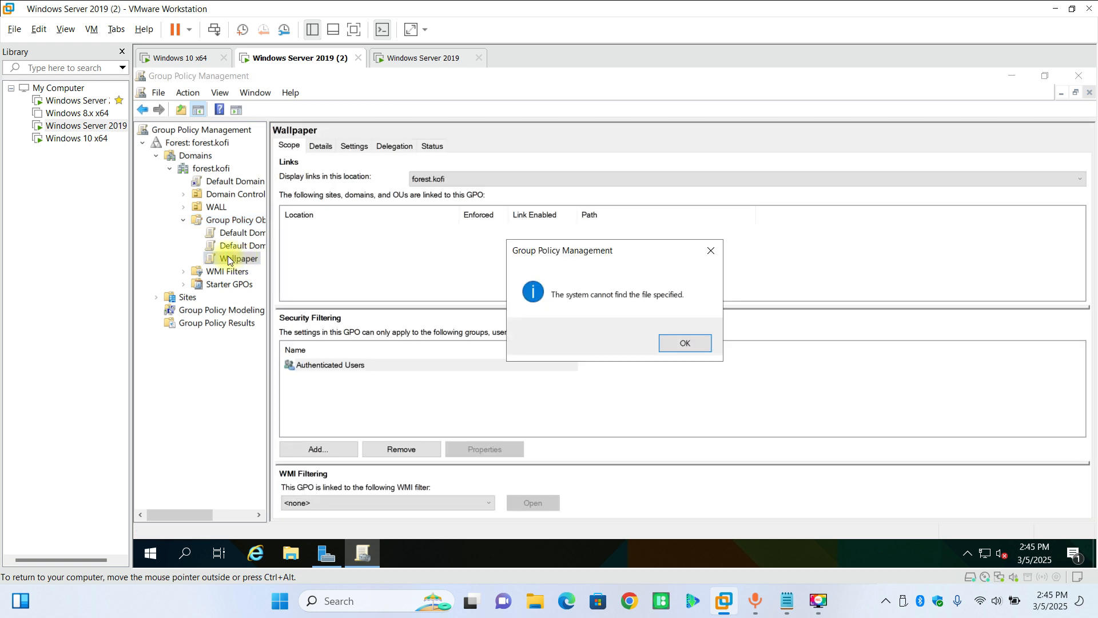
{"action": "left_click", "coordinate": [683, 345]}
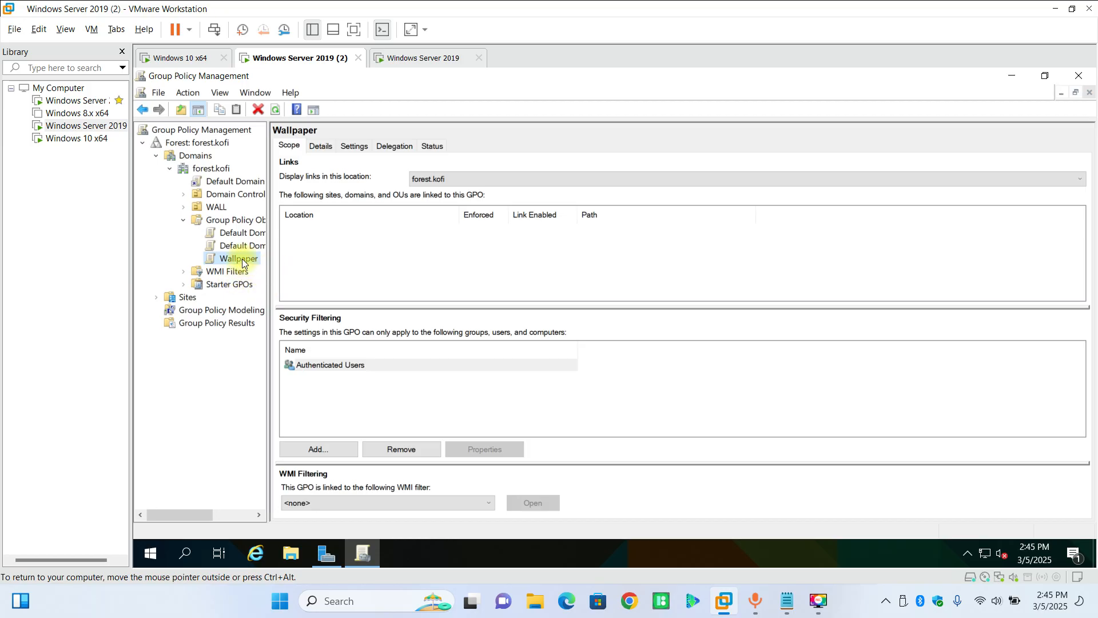
Step: Create a new GPO named "Wall paper" under Group Policy Objects in forest.kofi, with no source starter GPO
{"action": "left_click", "coordinate": [230, 221]}
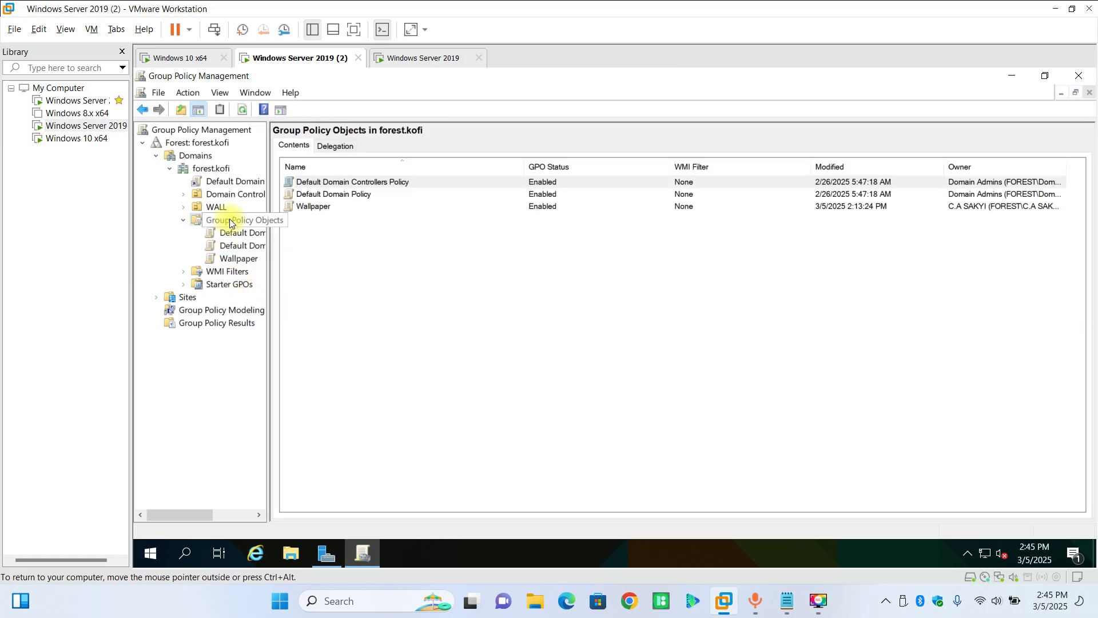
{"action": "right_click", "coordinate": [229, 218]}
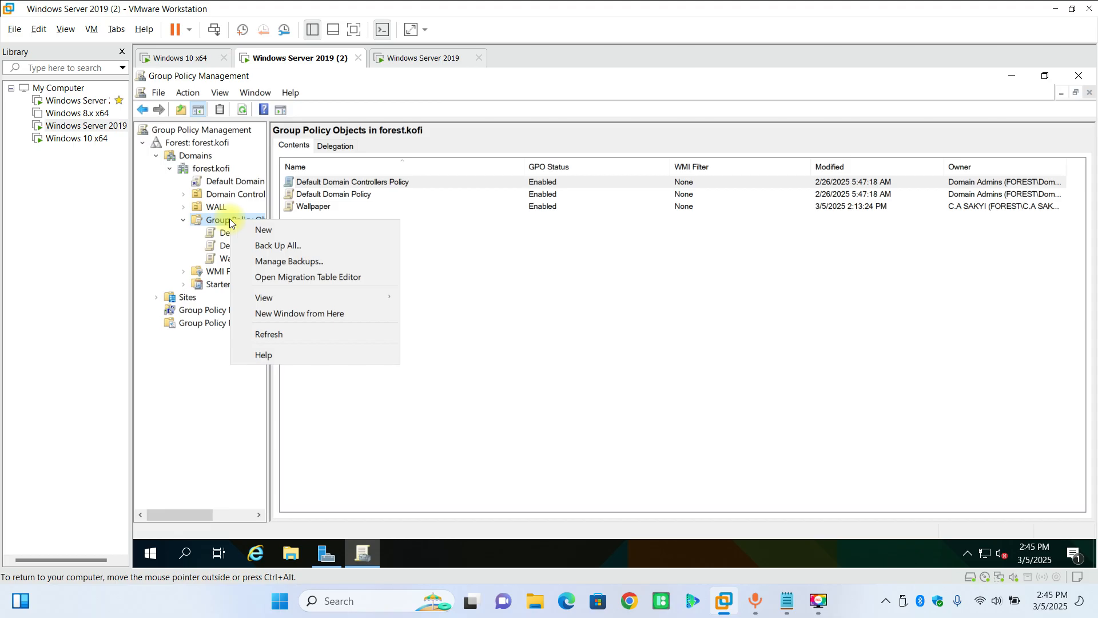
{"action": "left_click", "coordinate": [272, 229]}
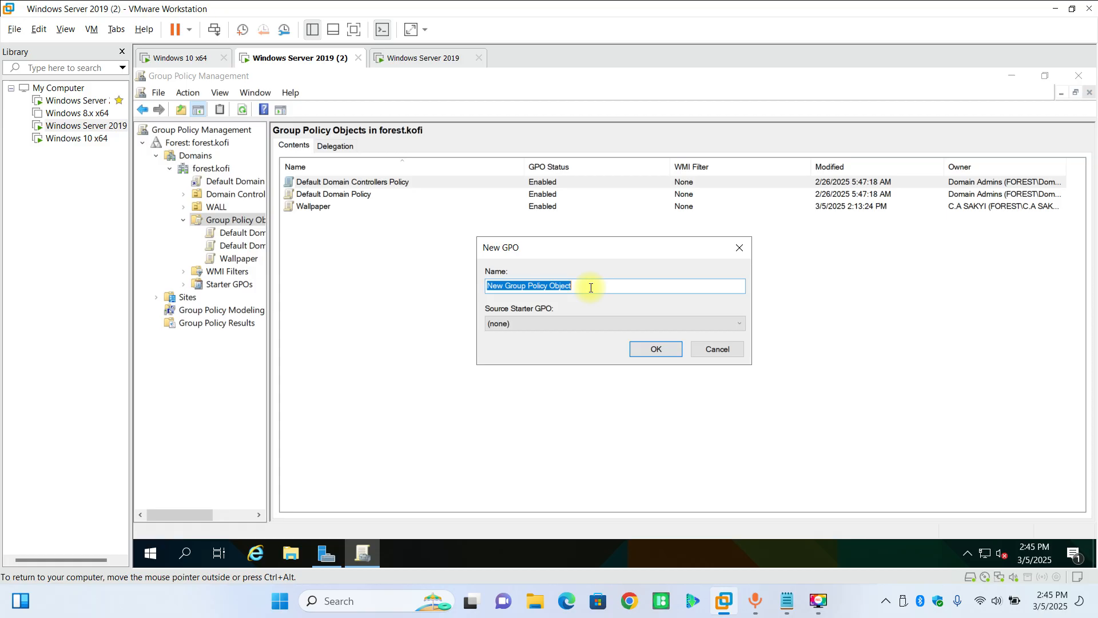
{"action": "type", "text": "Wallpaper"}
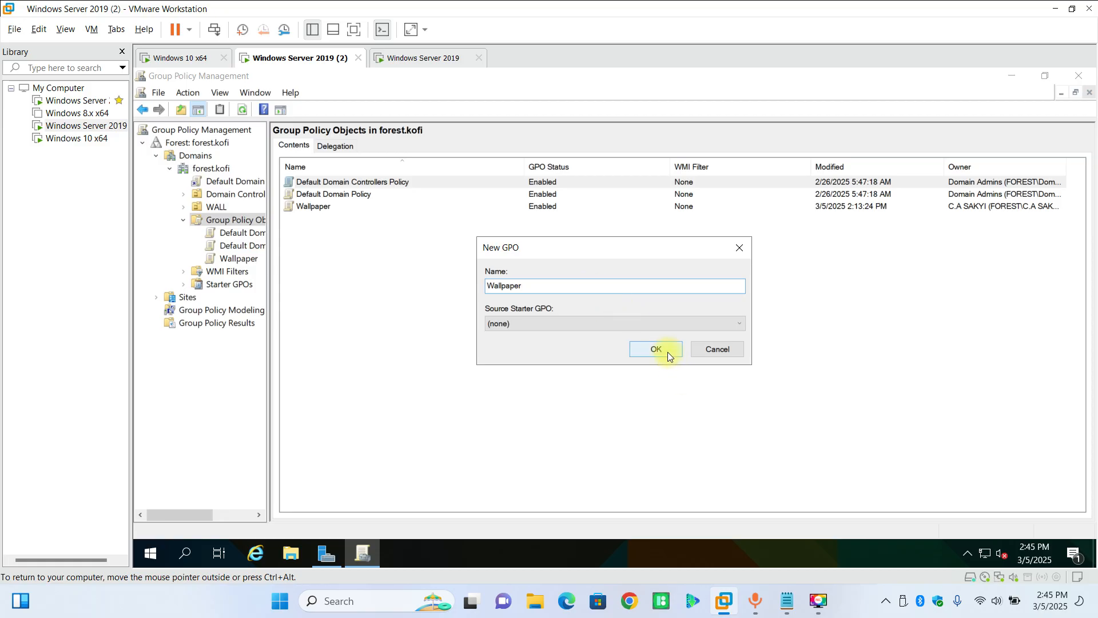
{"action": "left_click", "coordinate": [667, 352]}
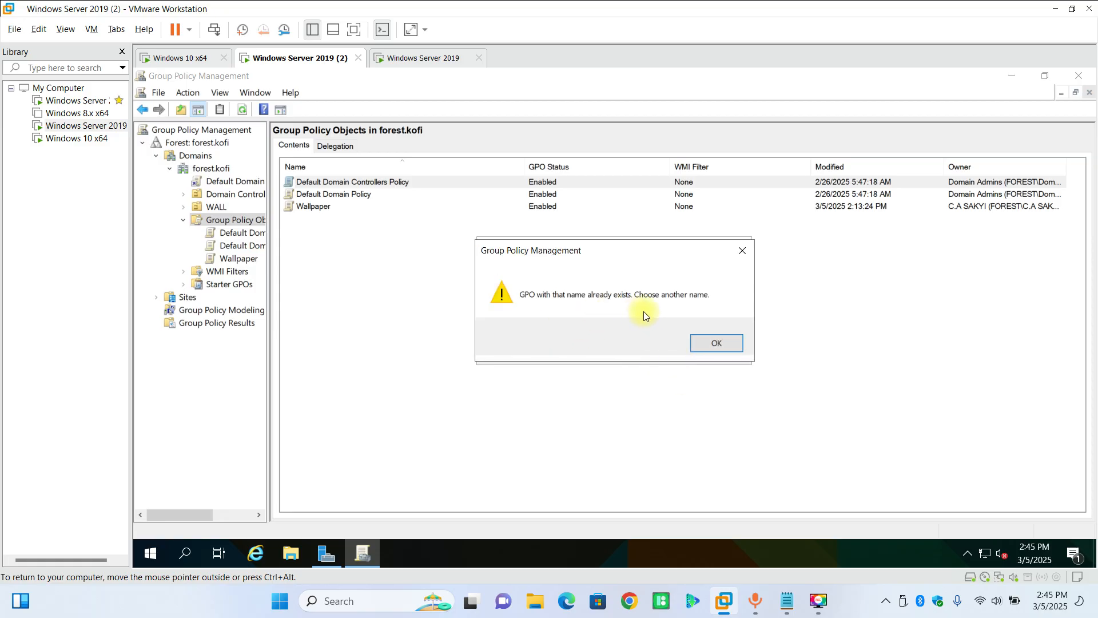
{"action": "left_click", "coordinate": [734, 348]}
{"action": "left_click", "coordinate": [595, 288]}
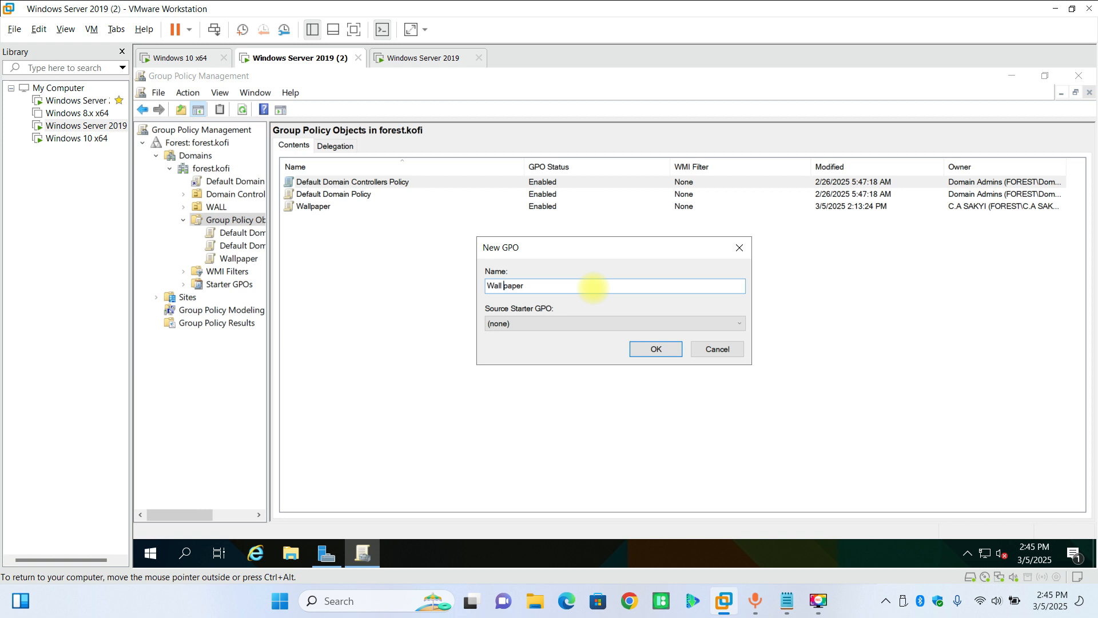
{"action": "left_click", "coordinate": [656, 350]}
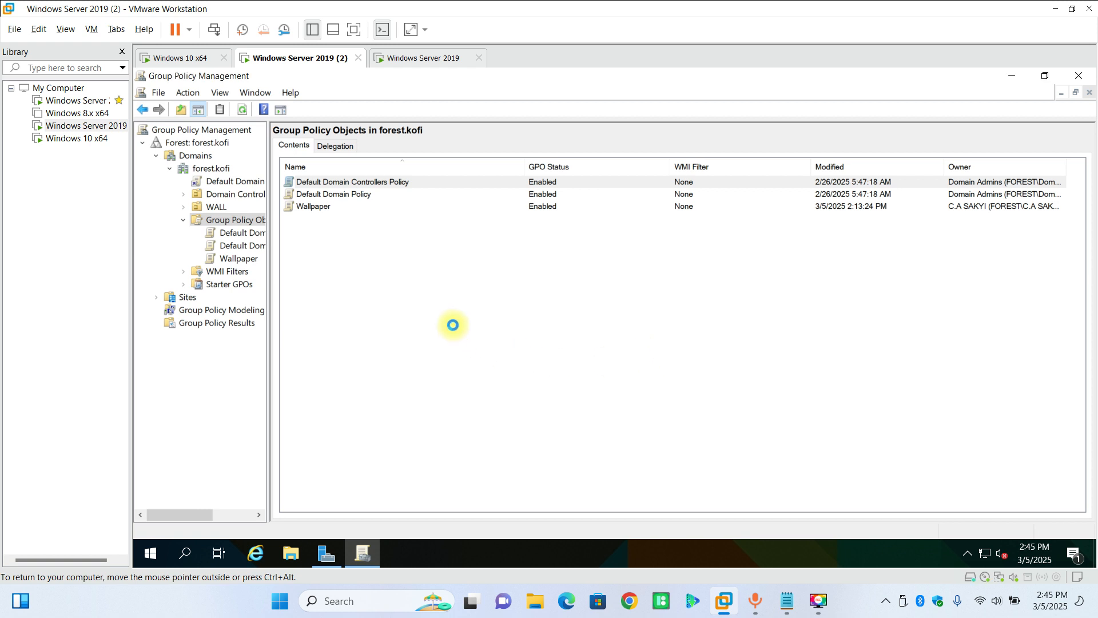
Step: Delete the old GPO named "Wallpaper" from Group Policy Objects, together with its links in the domain
{"action": "left_click", "coordinate": [237, 259]}
{"action": "left_click", "coordinate": [239, 271]}
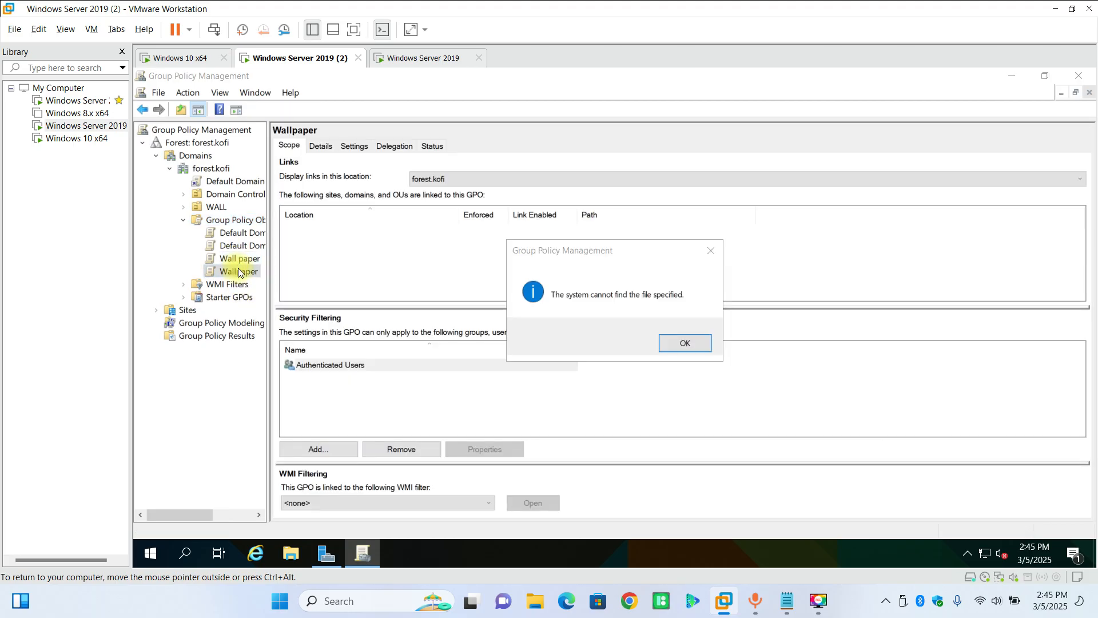
{"action": "left_click", "coordinate": [684, 338]}
{"action": "right_click", "coordinate": [234, 275]}
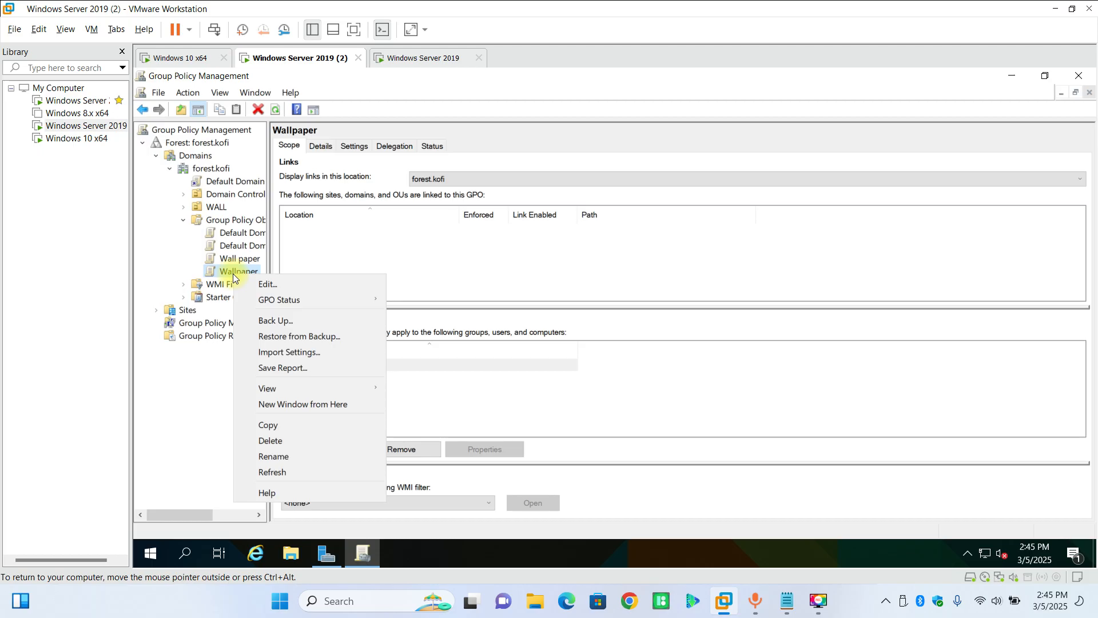
{"action": "left_click", "coordinate": [295, 441]}
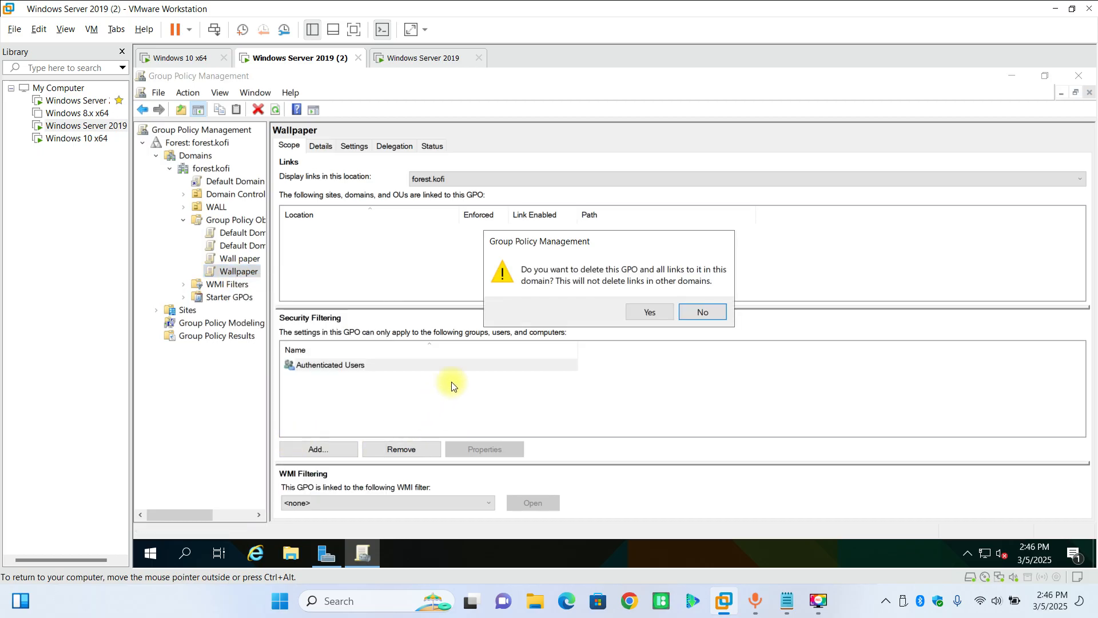
{"action": "left_click", "coordinate": [637, 315]}
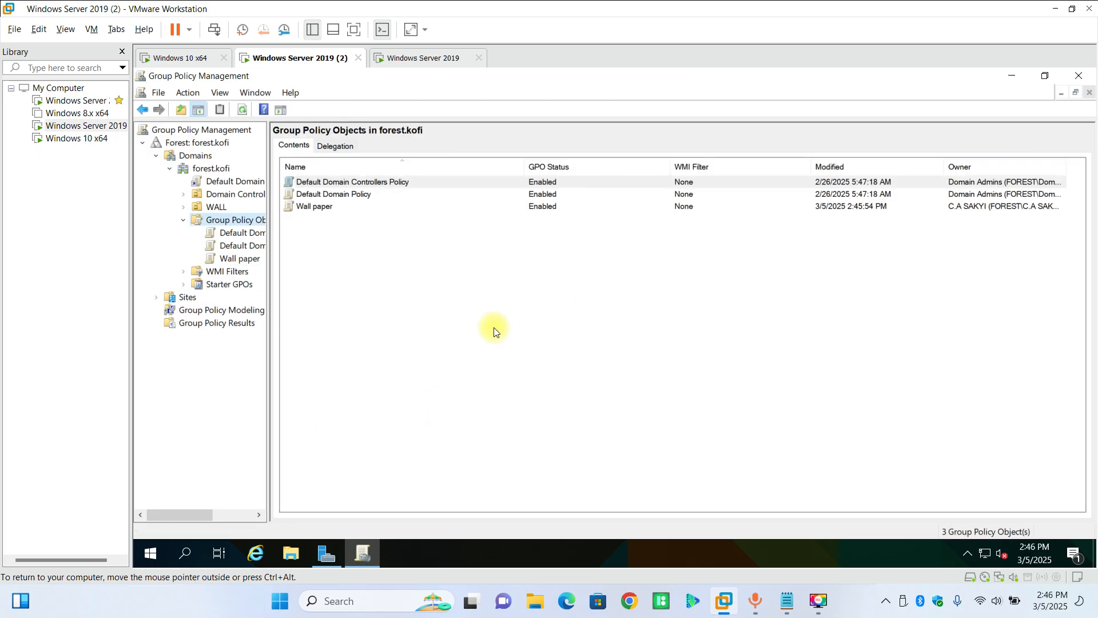
{"action": "left_click", "coordinate": [230, 258]}
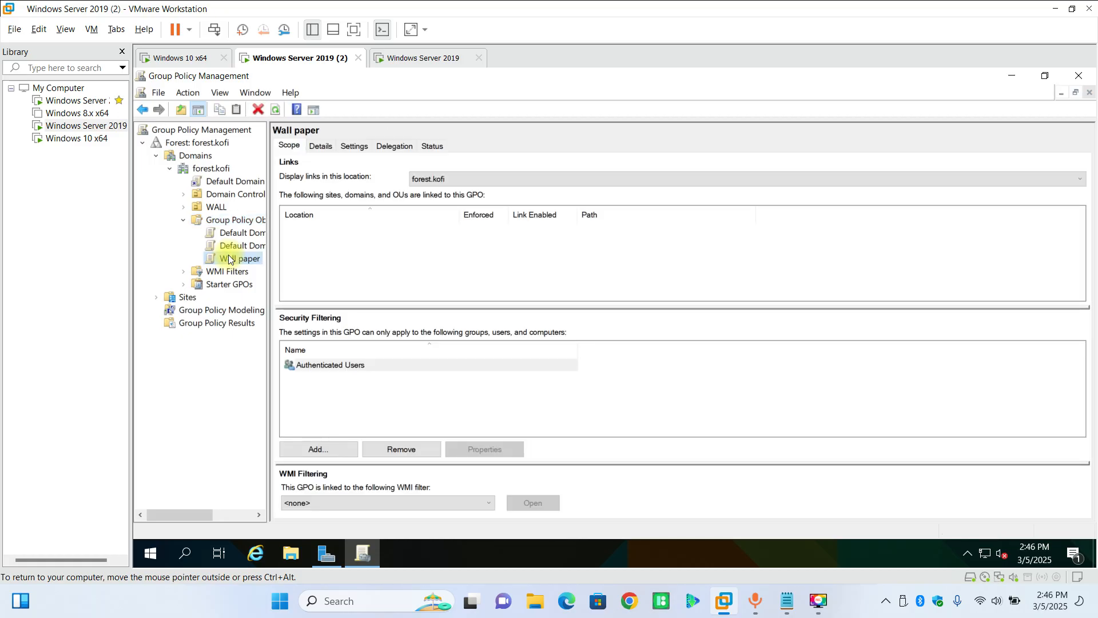
{"action": "right_click", "coordinate": [232, 260]}
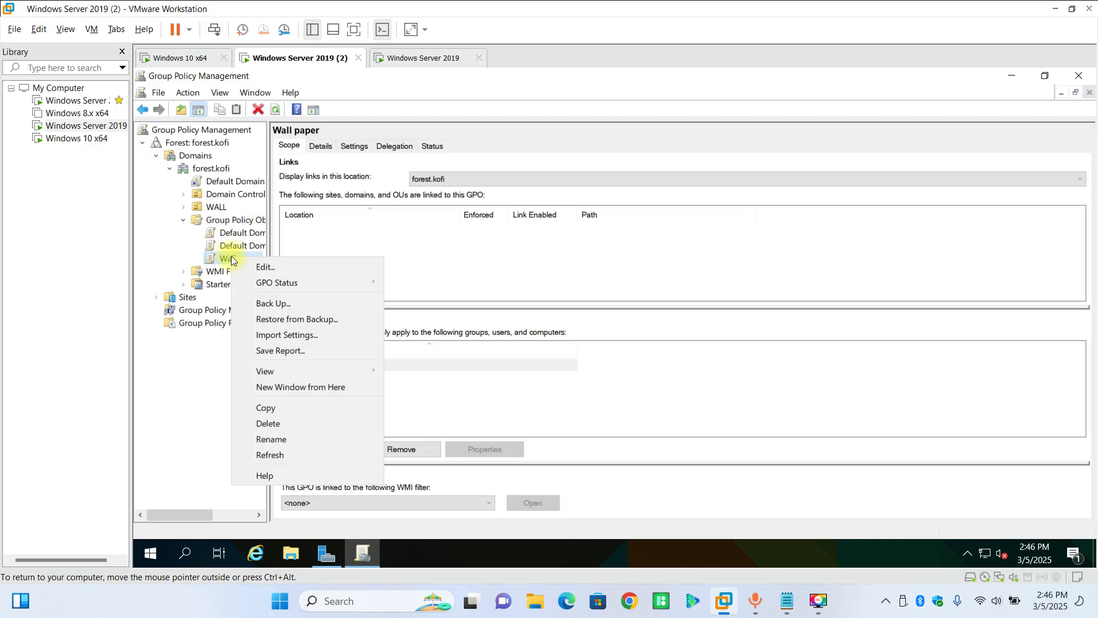
{"action": "left_click", "coordinate": [240, 258]}
{"action": "right_click", "coordinate": [244, 261]}
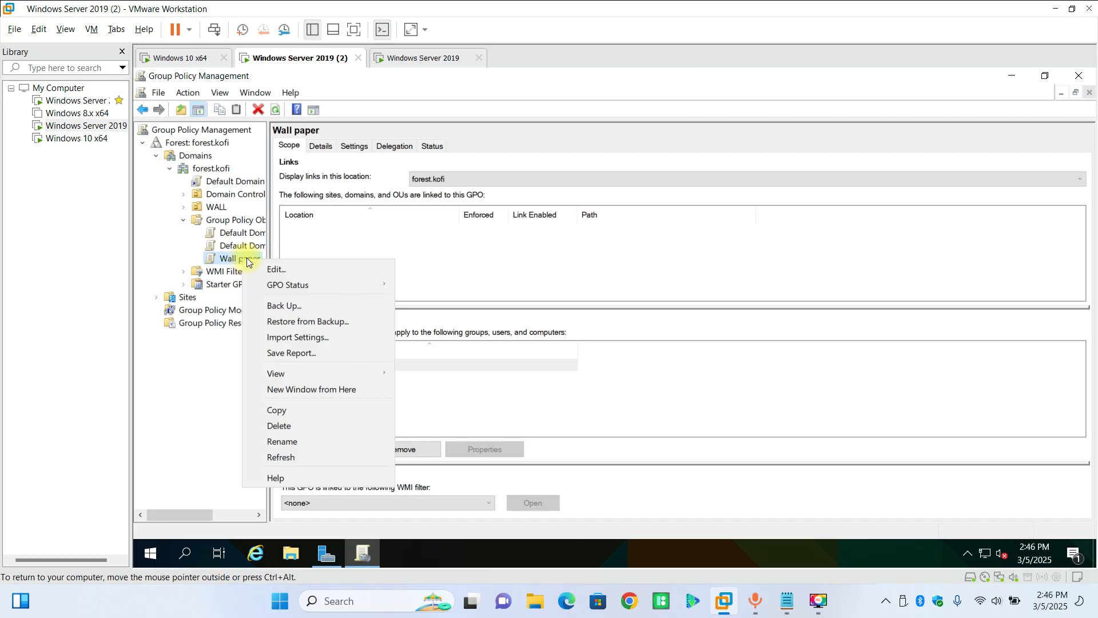
{"action": "left_click", "coordinate": [421, 297]}
{"action": "right_click", "coordinate": [204, 220]}
{"action": "left_click", "coordinate": [365, 224]}
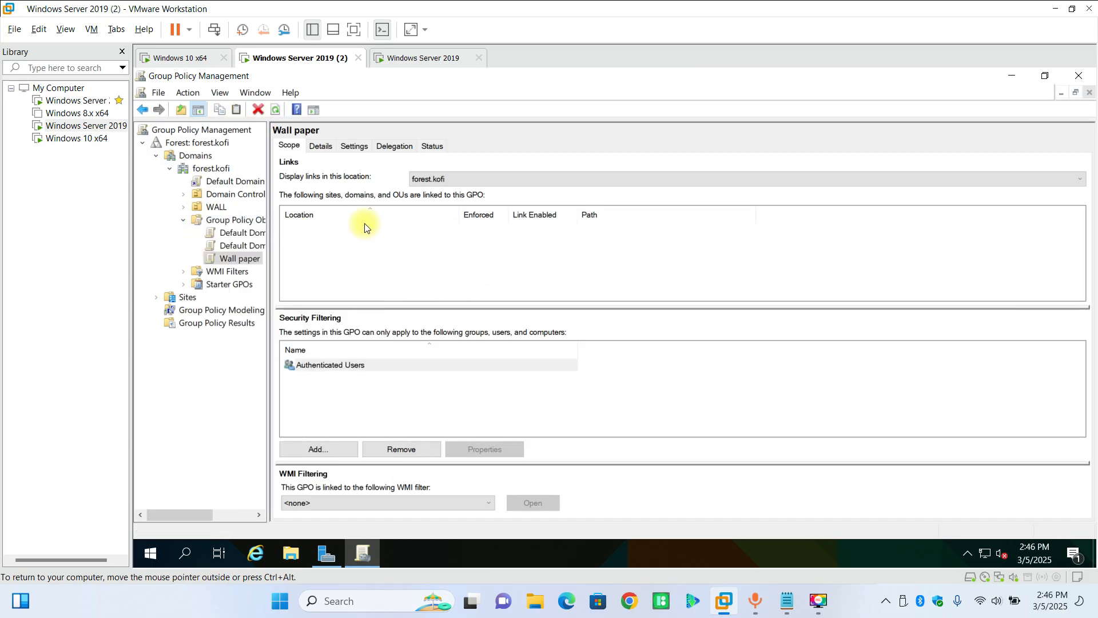
Step: Link the existing "Wall paper" GPO to the WALL organizational unit in forest.kofi
{"action": "right_click", "coordinate": [208, 209]}
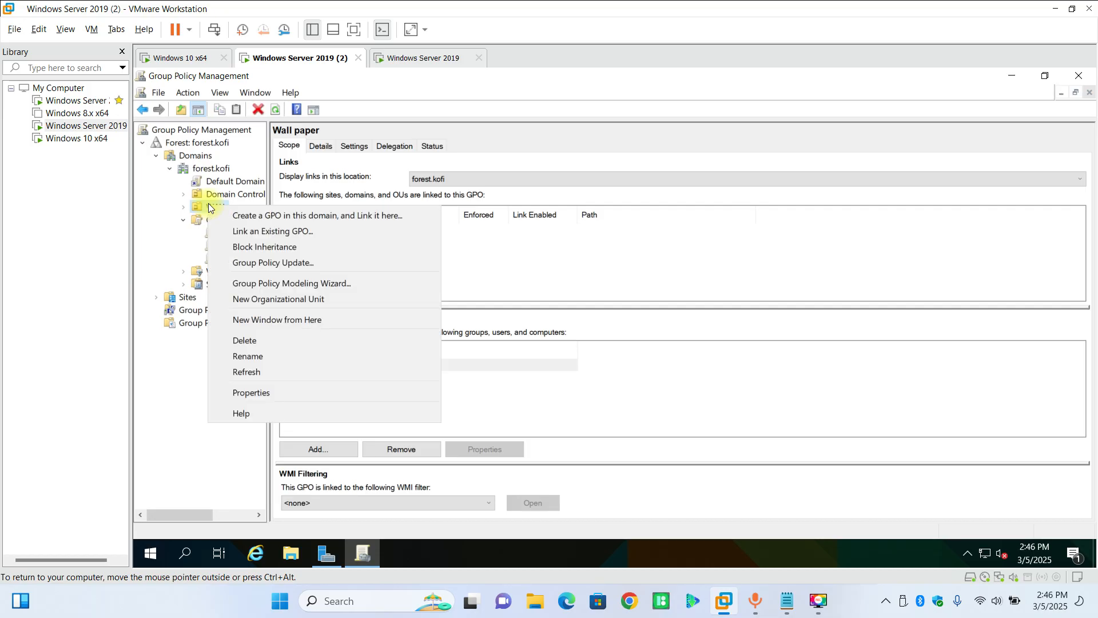
{"action": "left_click", "coordinate": [299, 234]}
{"action": "left_click", "coordinate": [511, 286]}
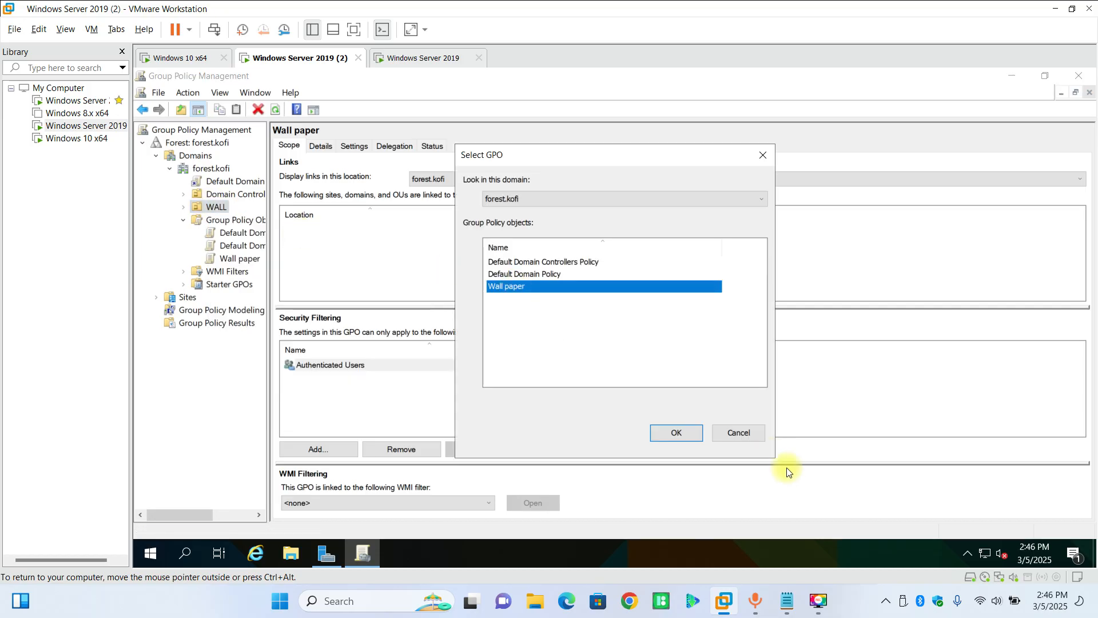
{"action": "left_click", "coordinate": [686, 437]}
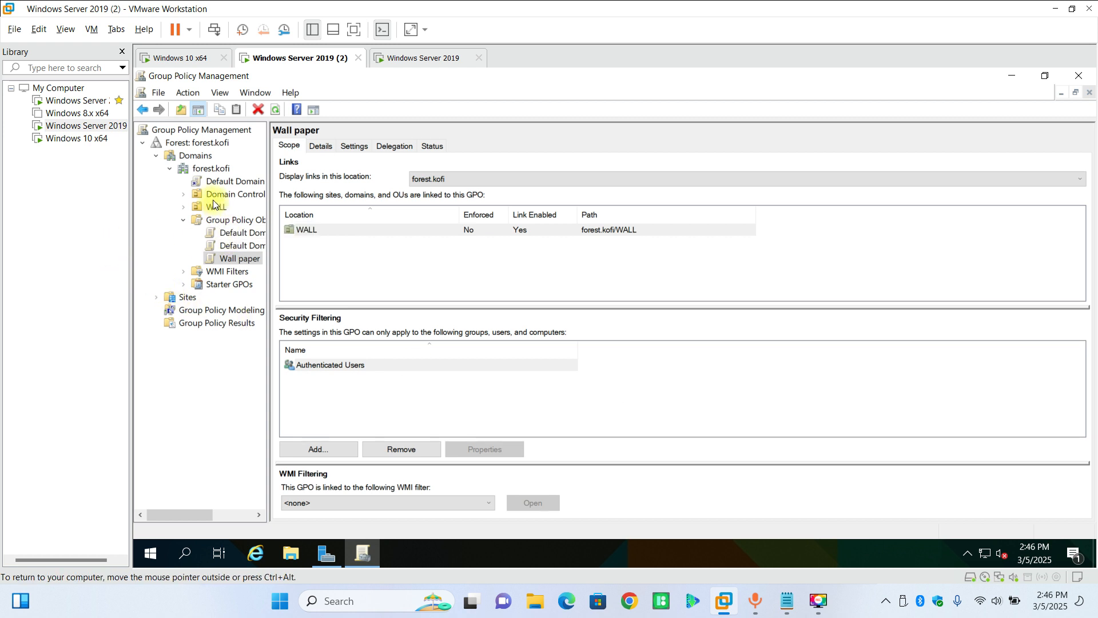
Step: Review the scope of the Default Domain Policy and the "Wall paper" GPO, and check which GPOs are linked to WALL
{"action": "left_click", "coordinate": [221, 180]}
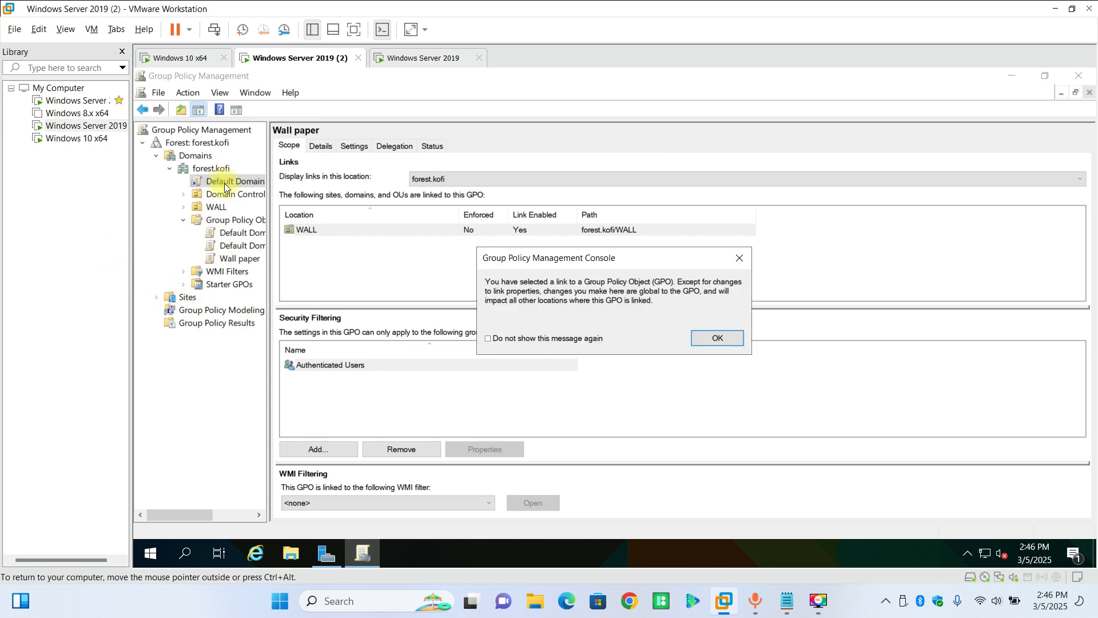
{"action": "left_click", "coordinate": [705, 338]}
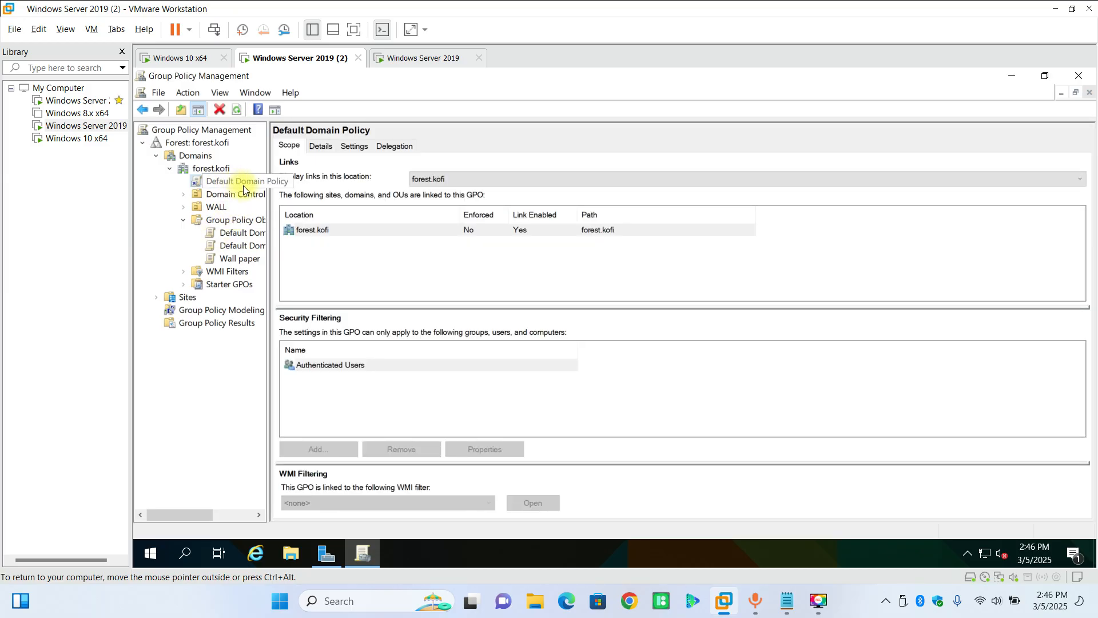
{"action": "right_click", "coordinate": [249, 181]}
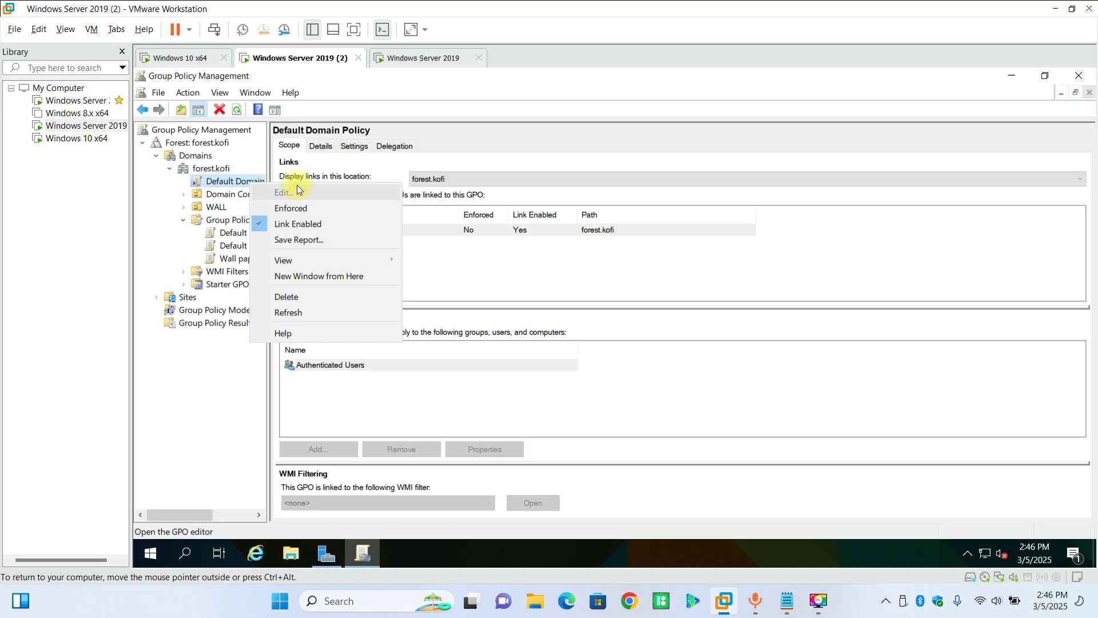
{"action": "left_click", "coordinate": [547, 266]}
{"action": "left_click", "coordinate": [238, 259]}
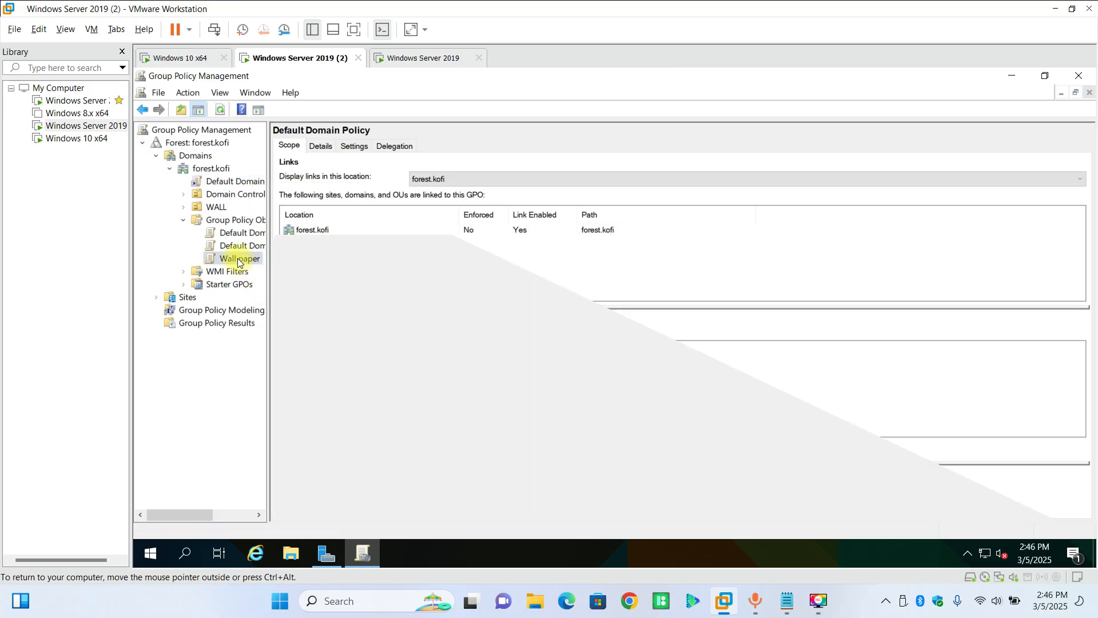
{"action": "right_click", "coordinate": [238, 262]}
{"action": "left_click", "coordinate": [506, 275]}
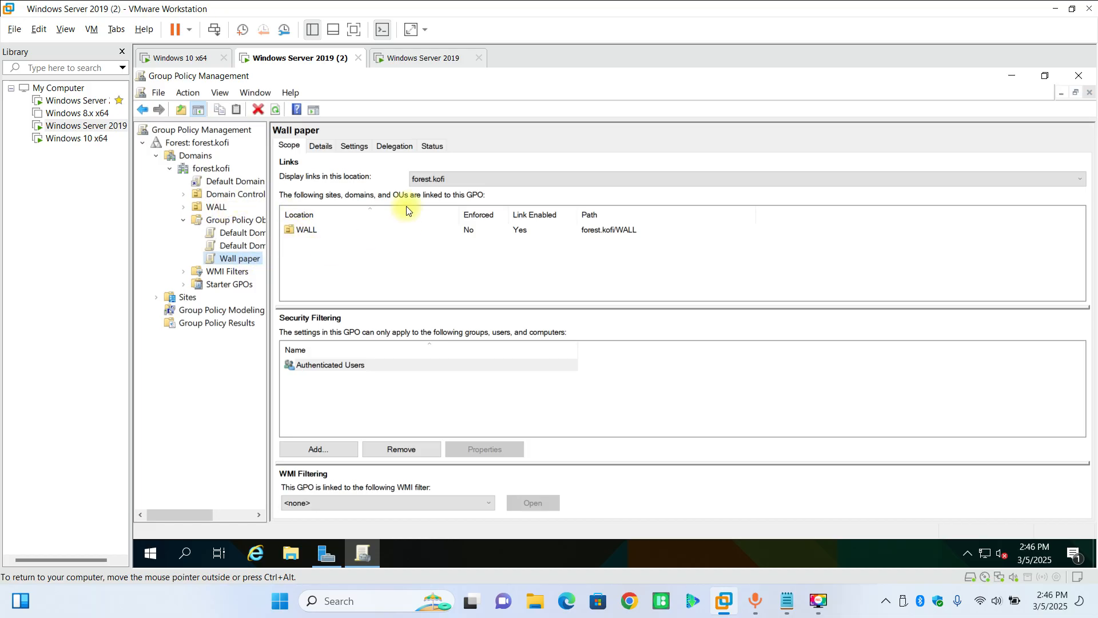
{"action": "left_click", "coordinate": [209, 208]}
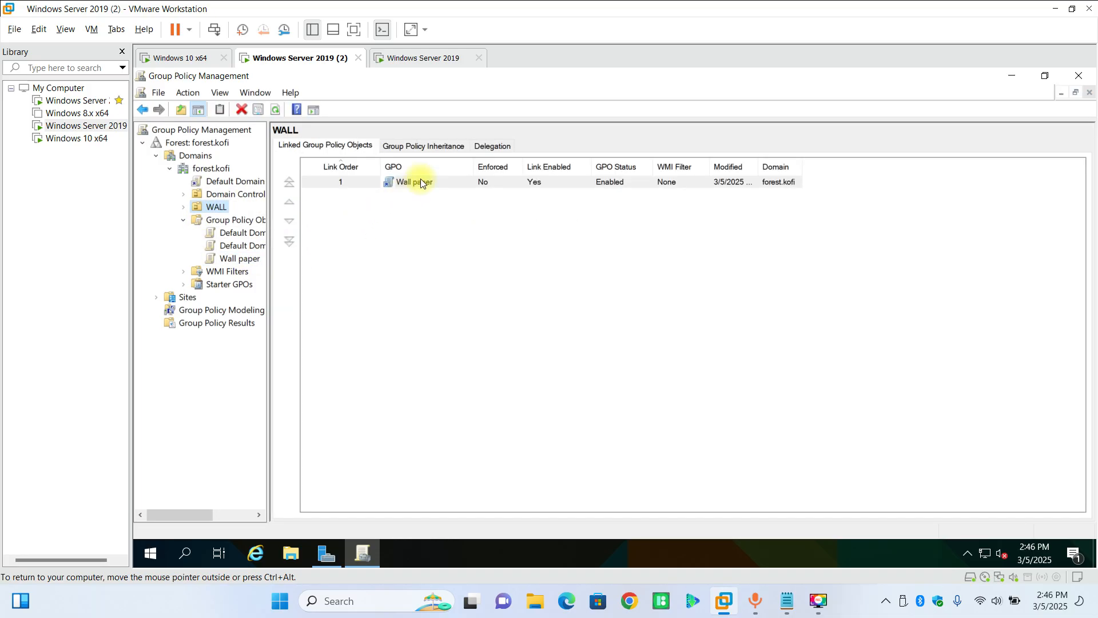
Step: Open the "Wall paper" GPO for editing and select Policies under User Configuration
{"action": "left_click", "coordinate": [234, 258]}
{"action": "right_click", "coordinate": [235, 259]}
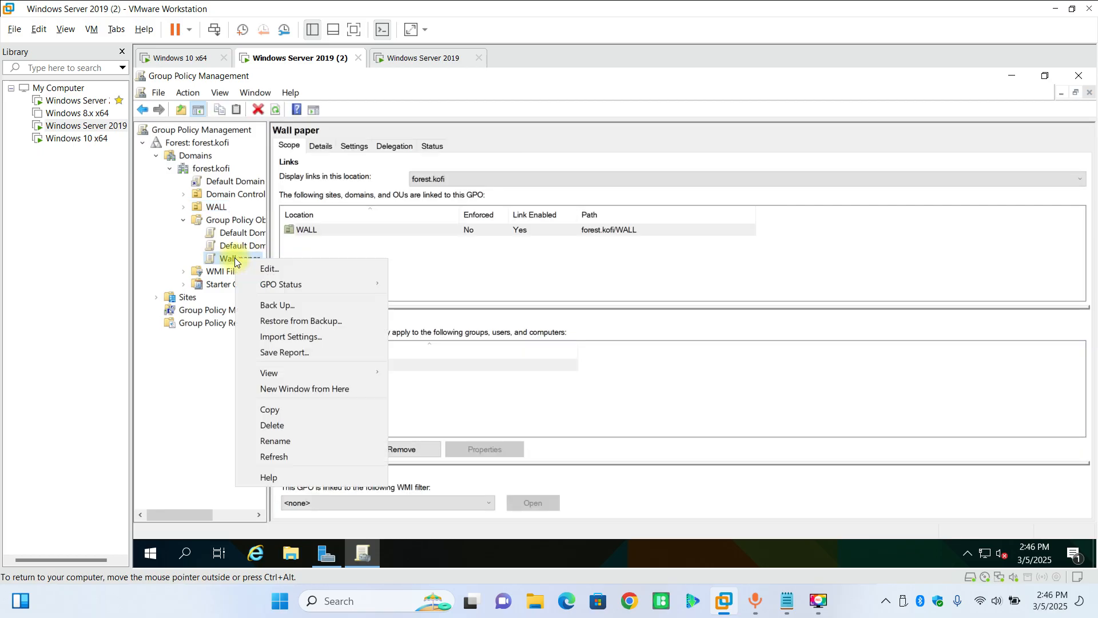
{"action": "left_click", "coordinate": [296, 269]}
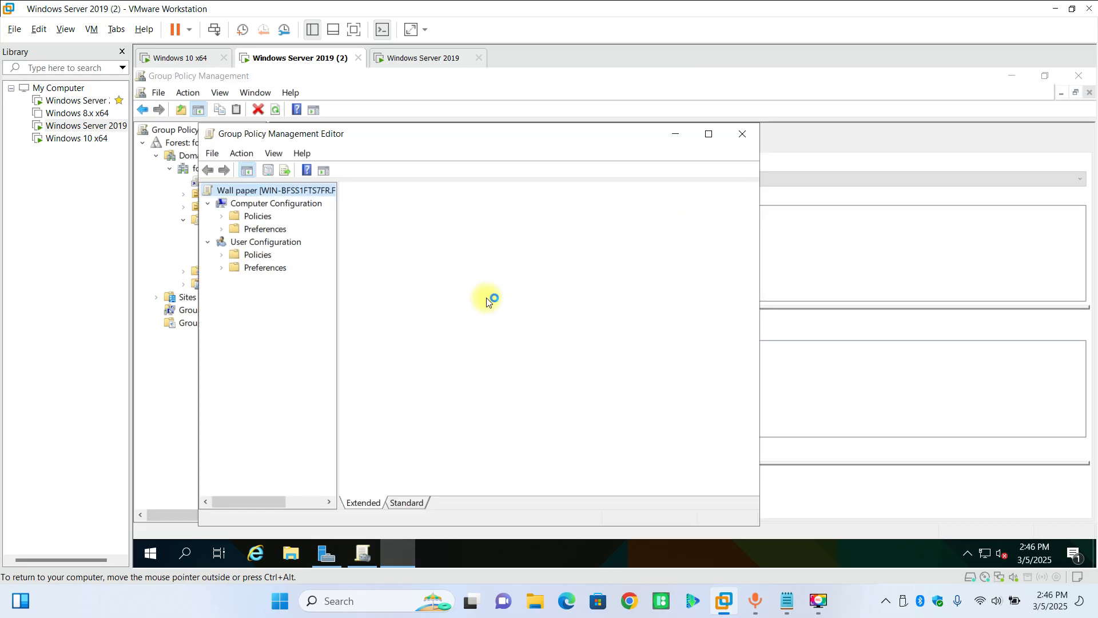
{"action": "left_click", "coordinate": [254, 257]}
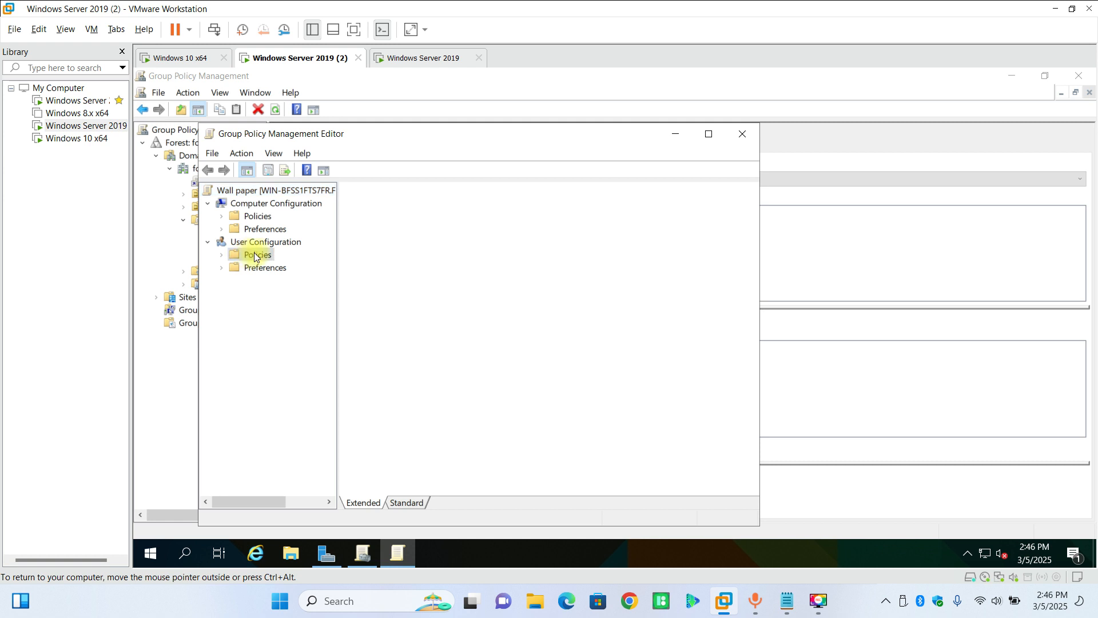
Step: Open the Desktop Wallpaper setting in the Desktop\Desktop folder of the user Administrative Templates and set it to Enabled
{"action": "double_click", "coordinate": [255, 256]}
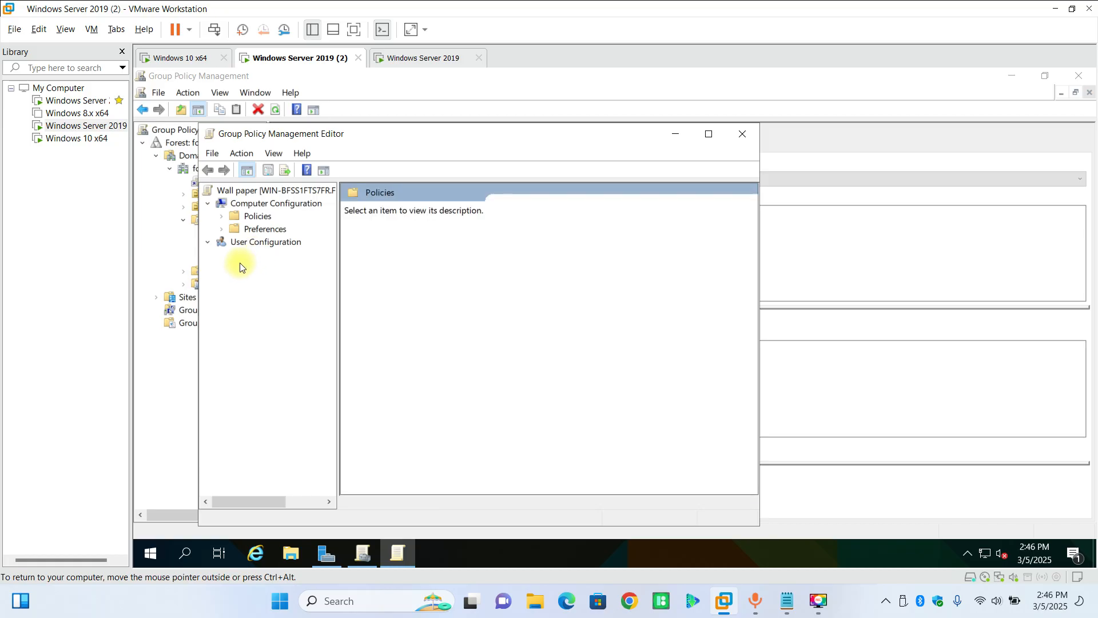
{"action": "left_click", "coordinate": [527, 254]}
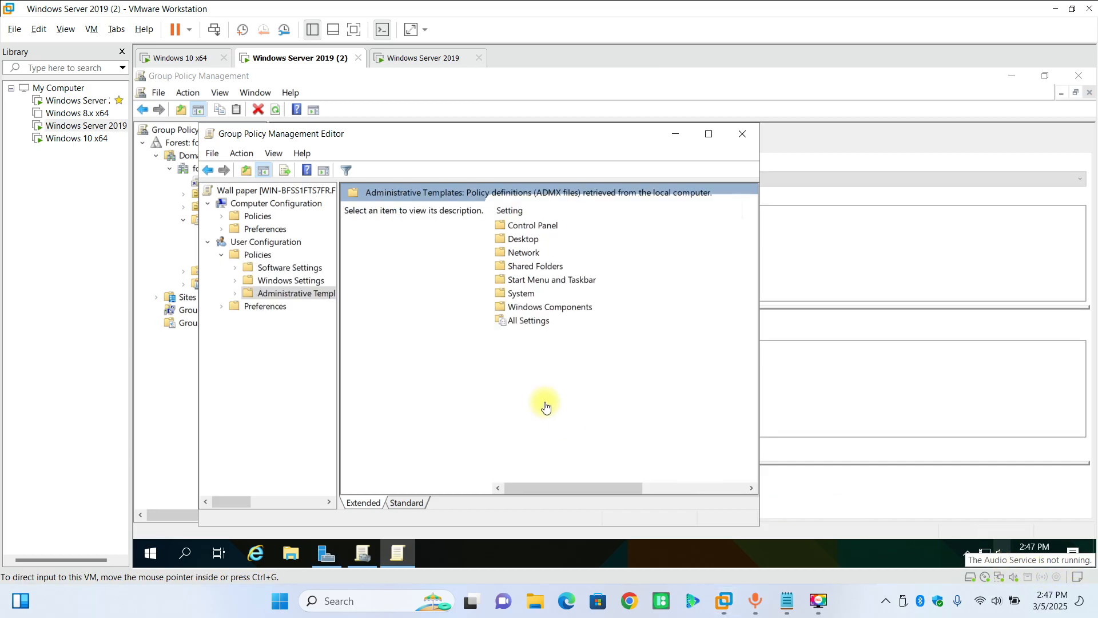
{"action": "double_click", "coordinate": [516, 238]}
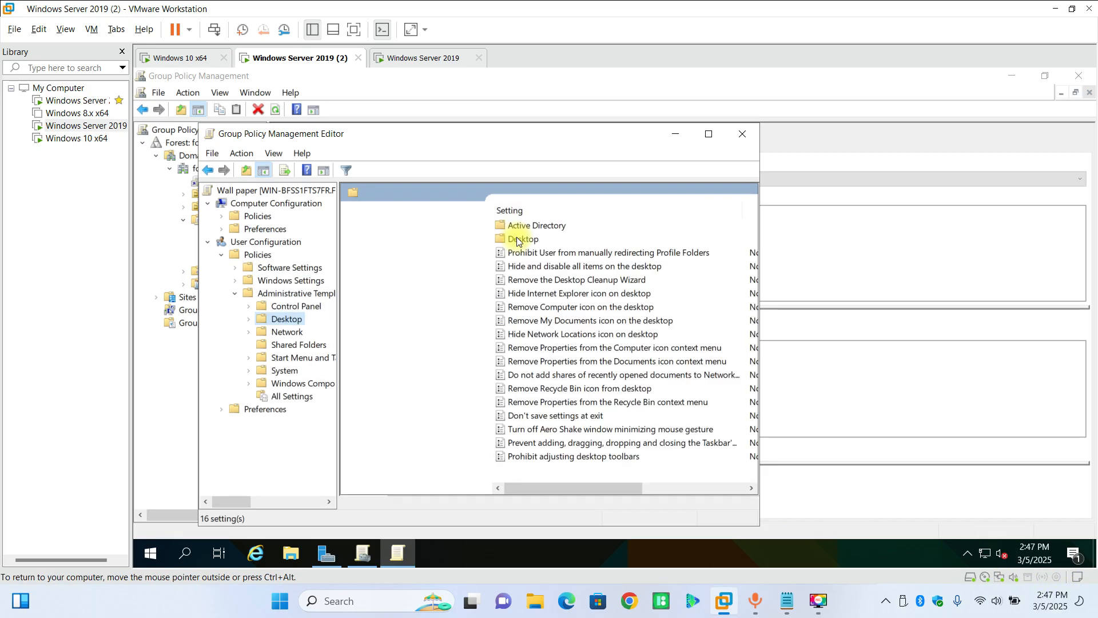
{"action": "double_click", "coordinate": [517, 239]}
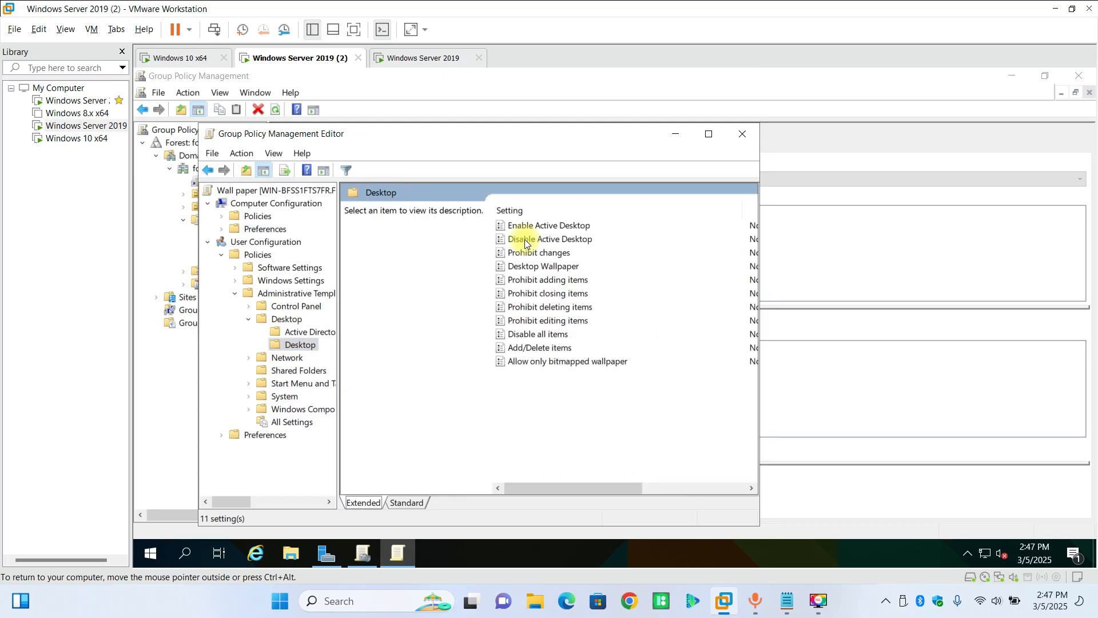
{"action": "double_click", "coordinate": [553, 268]}
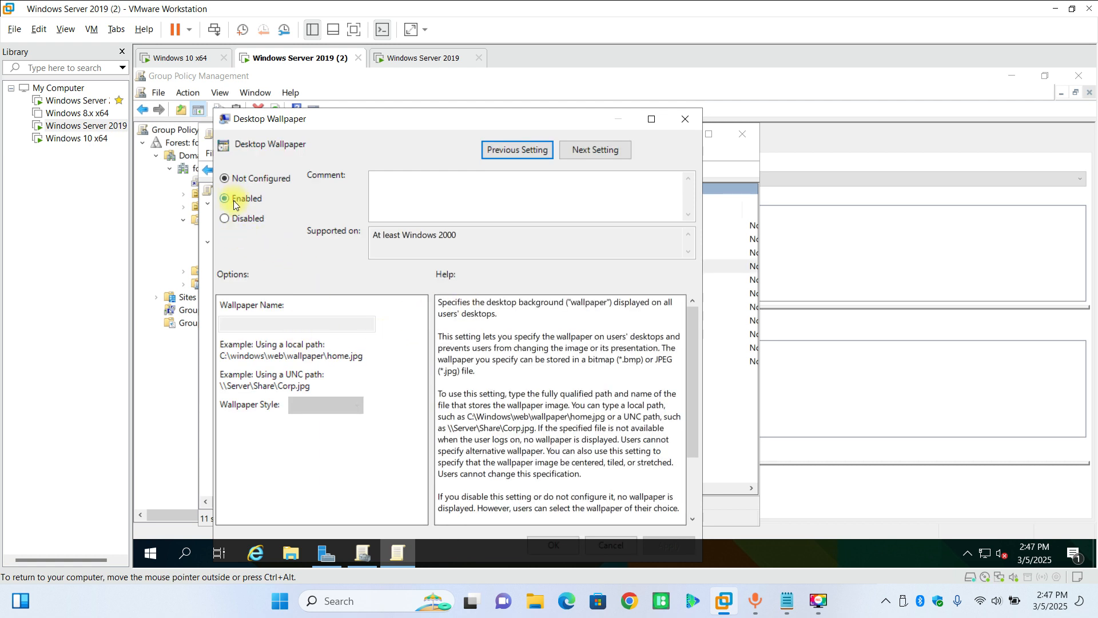
{"action": "left_click", "coordinate": [235, 204]}
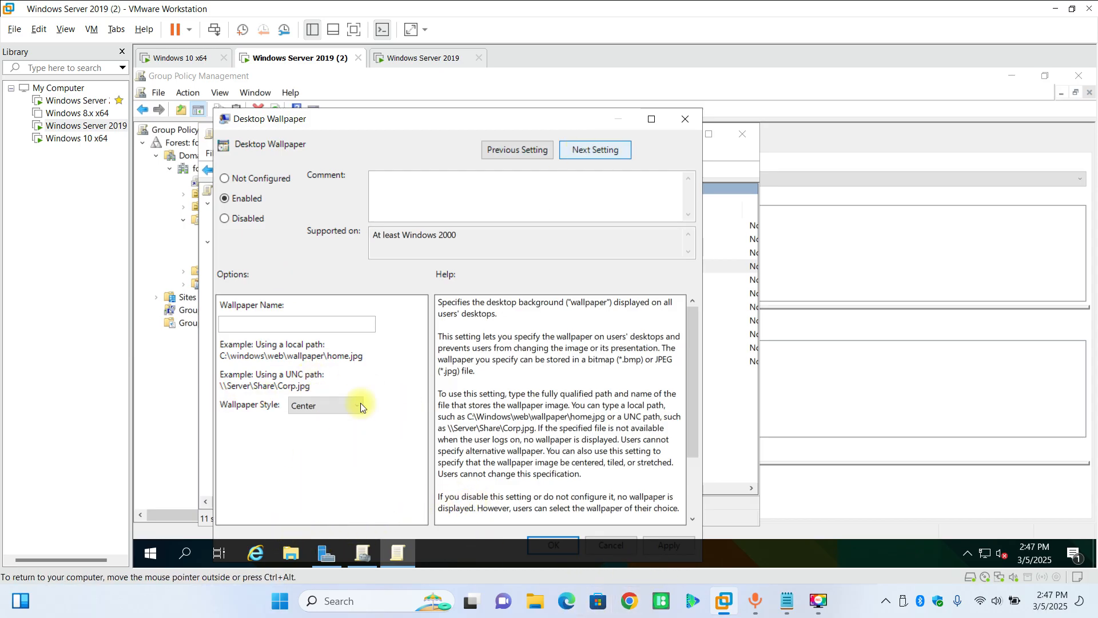
Step: Browse the network to the Camera Roll folder in vmware-host's Shared Folders and copy its full path
{"action": "left_click", "coordinate": [294, 563]}
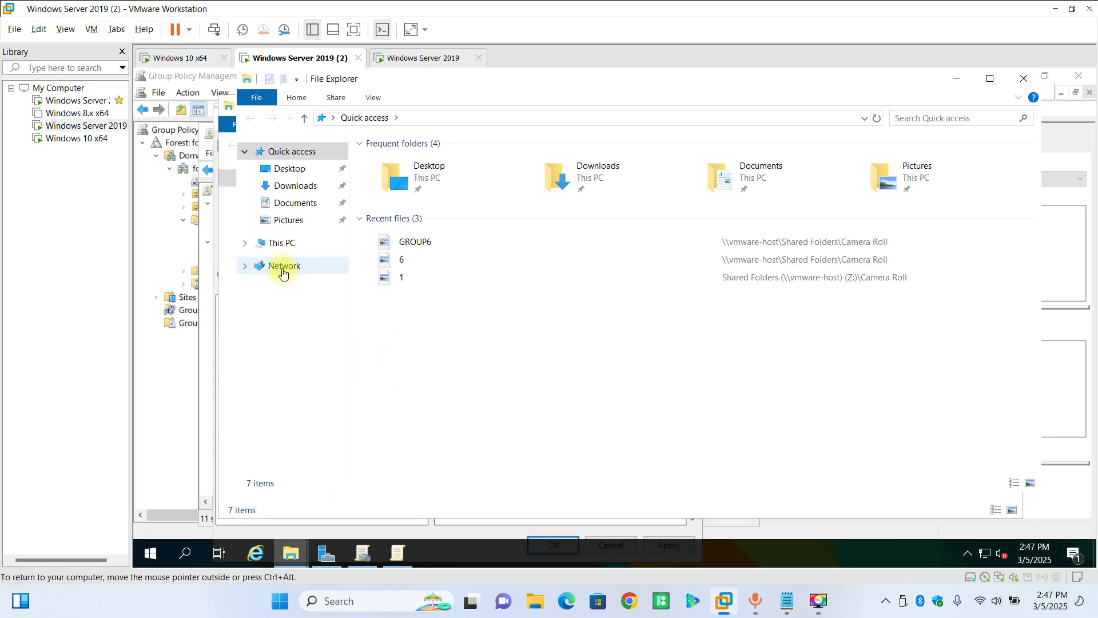
{"action": "left_click", "coordinate": [283, 271]}
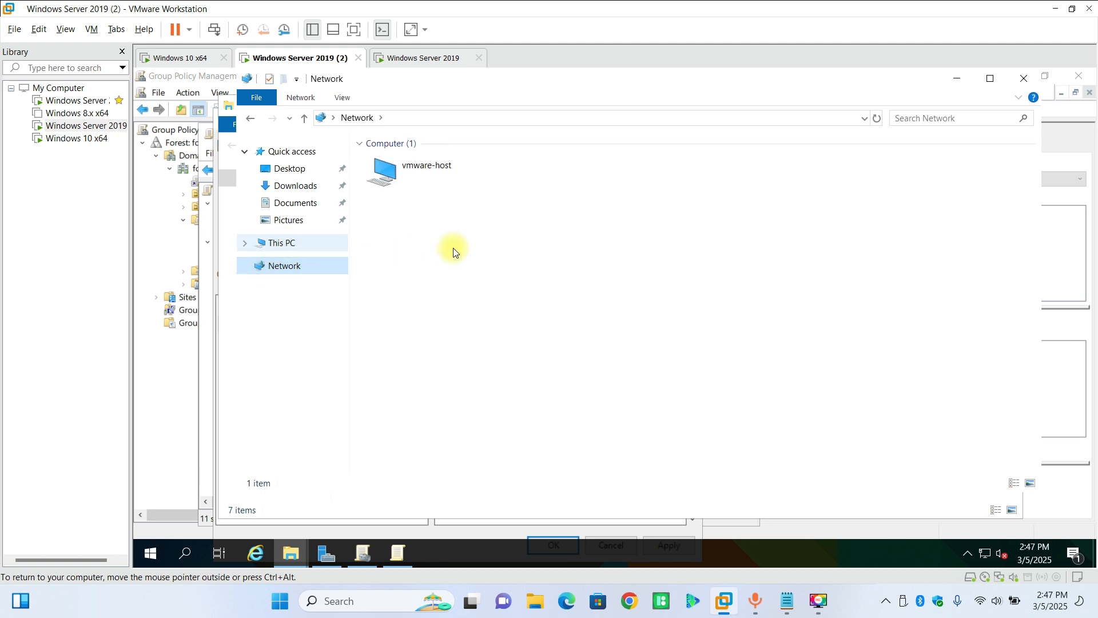
{"action": "double_click", "coordinate": [410, 166]}
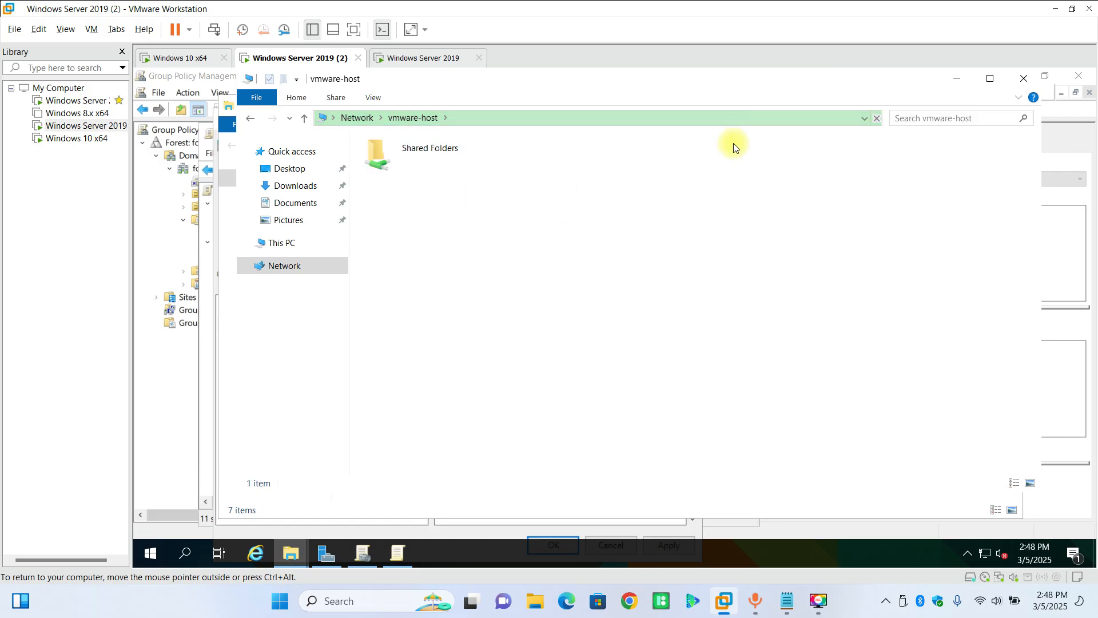
{"action": "double_click", "coordinate": [426, 169]}
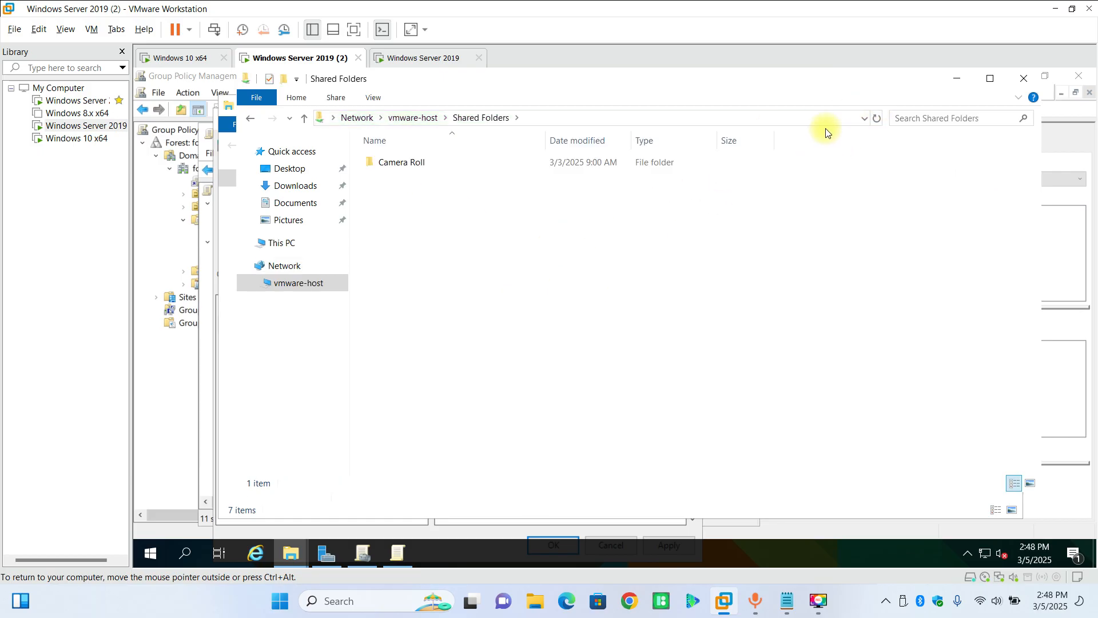
{"action": "double_click", "coordinate": [559, 163]}
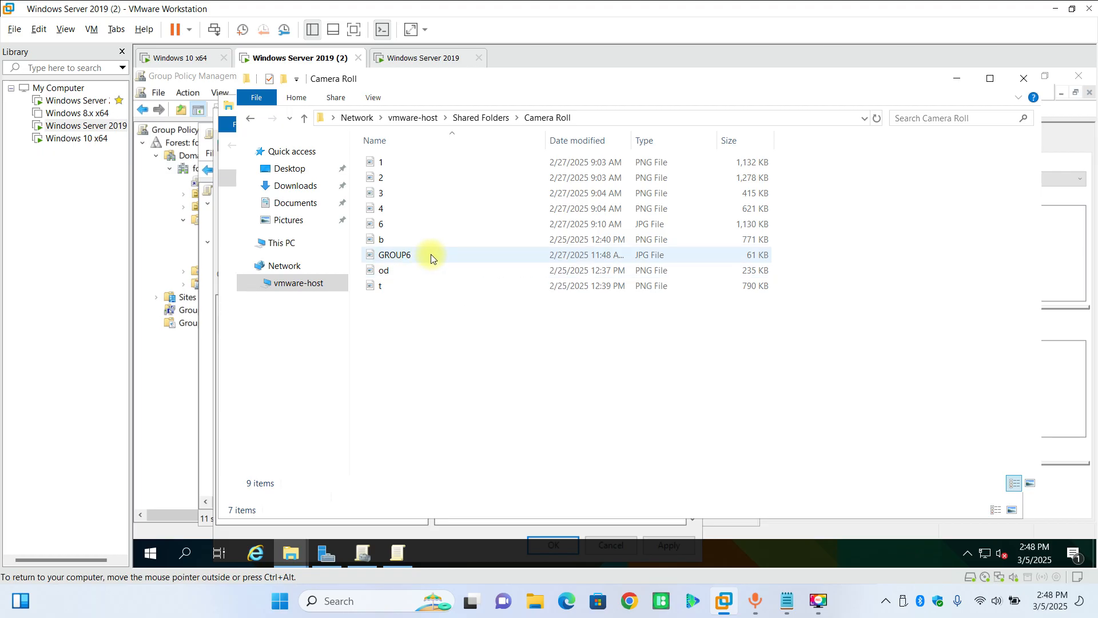
{"action": "left_click", "coordinate": [594, 117]}
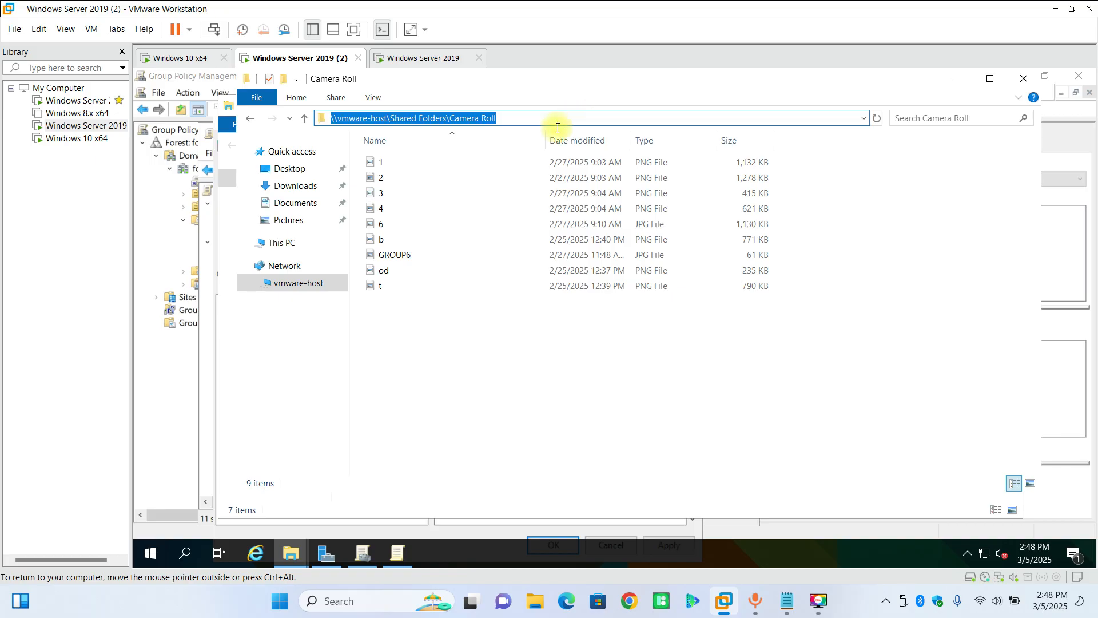
Step: Set the wallpaper name in the Desktop Wallpaper setting to \\vmware-host\Shared Folders\Camera Roll\GROUP6.JPG
{"action": "left_click", "coordinate": [407, 554]}
{"action": "left_click", "coordinate": [321, 324]}
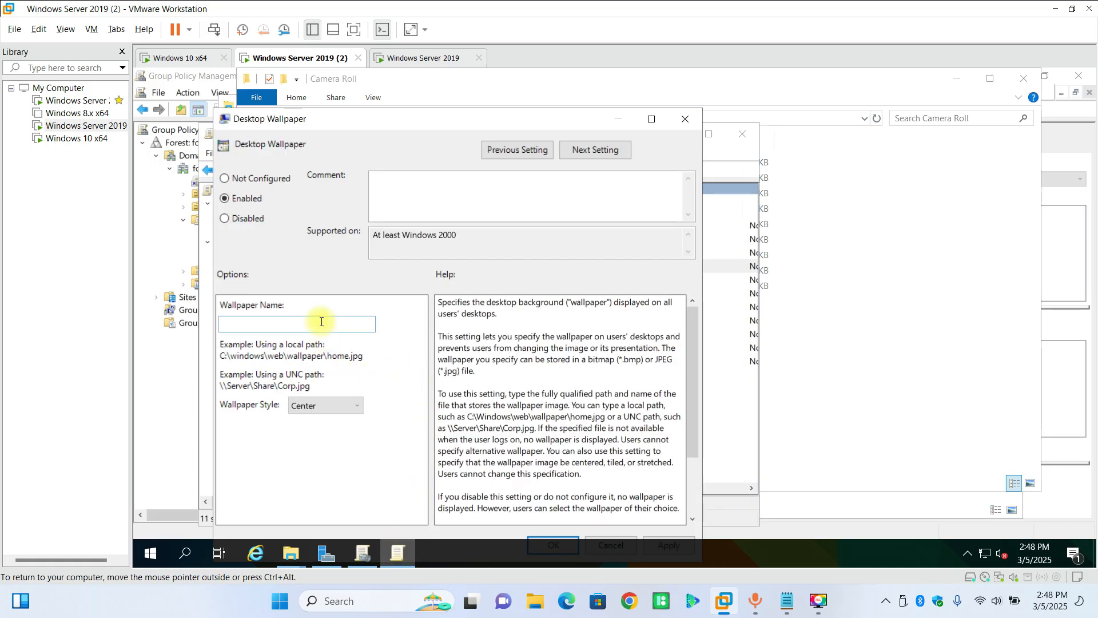
{"action": "key", "text": "ctrl+v"}
{"action": "type", "text": "\\"}
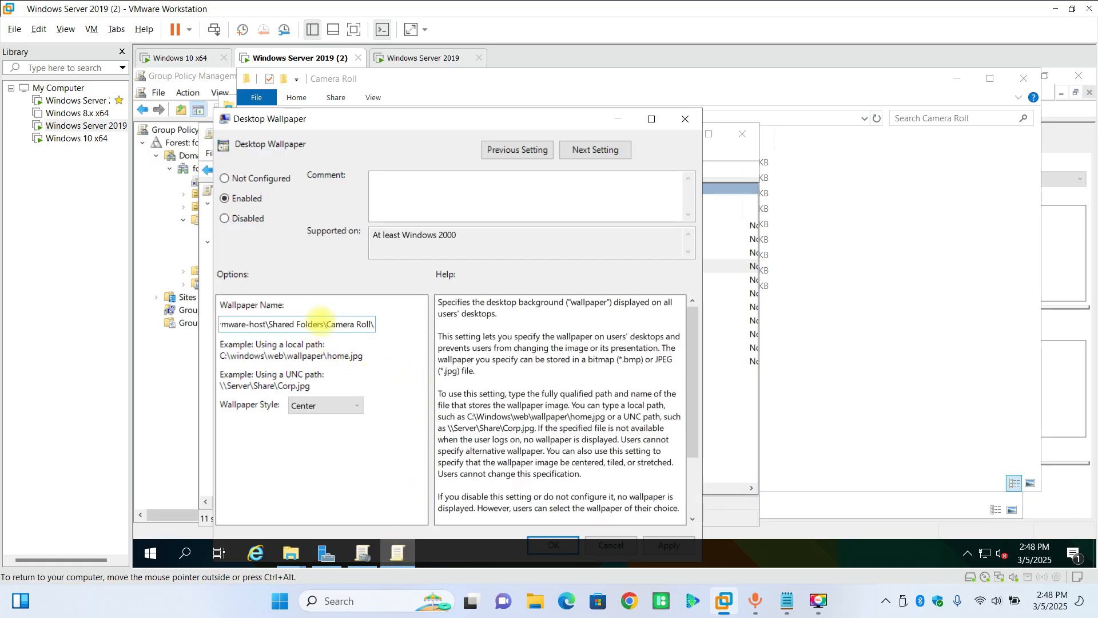
{"action": "type", "text": "GR"}
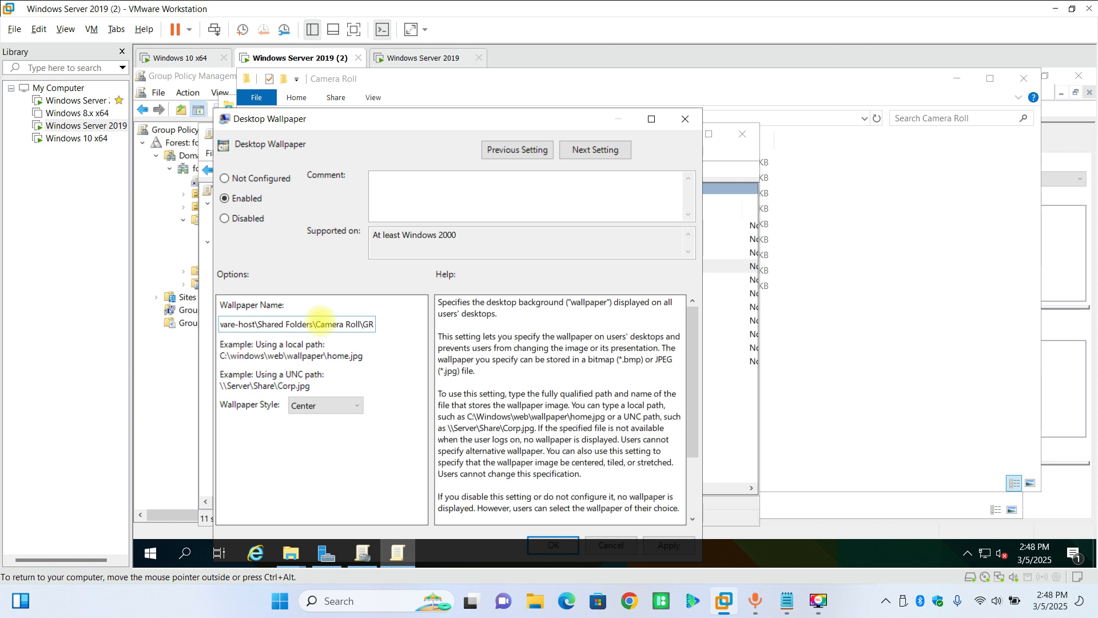
{"action": "type", "text": "OUP6"}
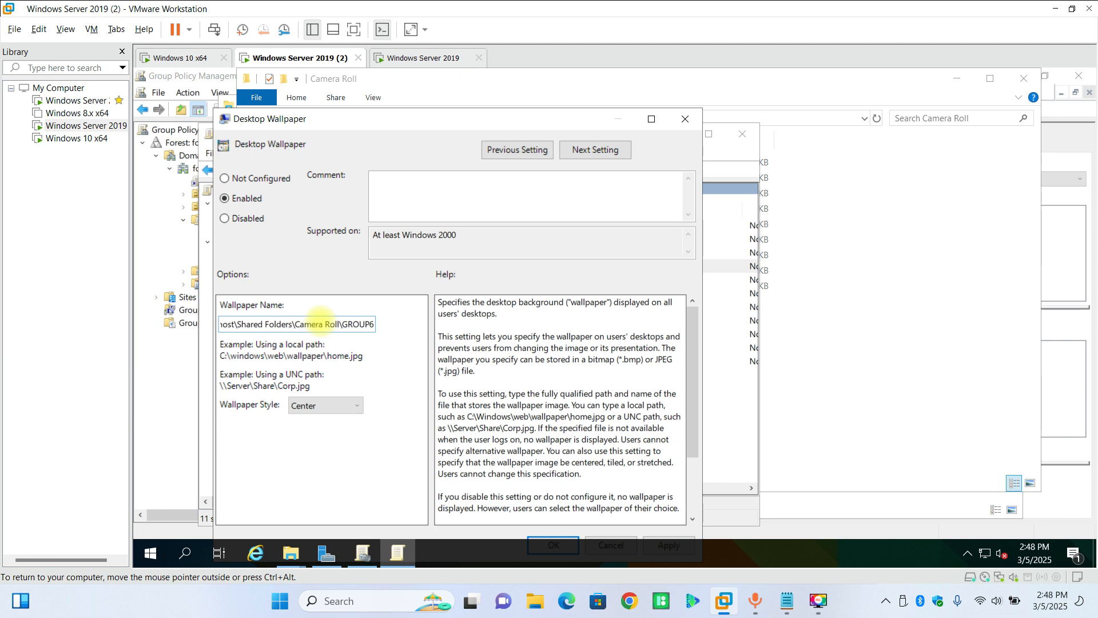
{"action": "type", "text": ".JPG"}
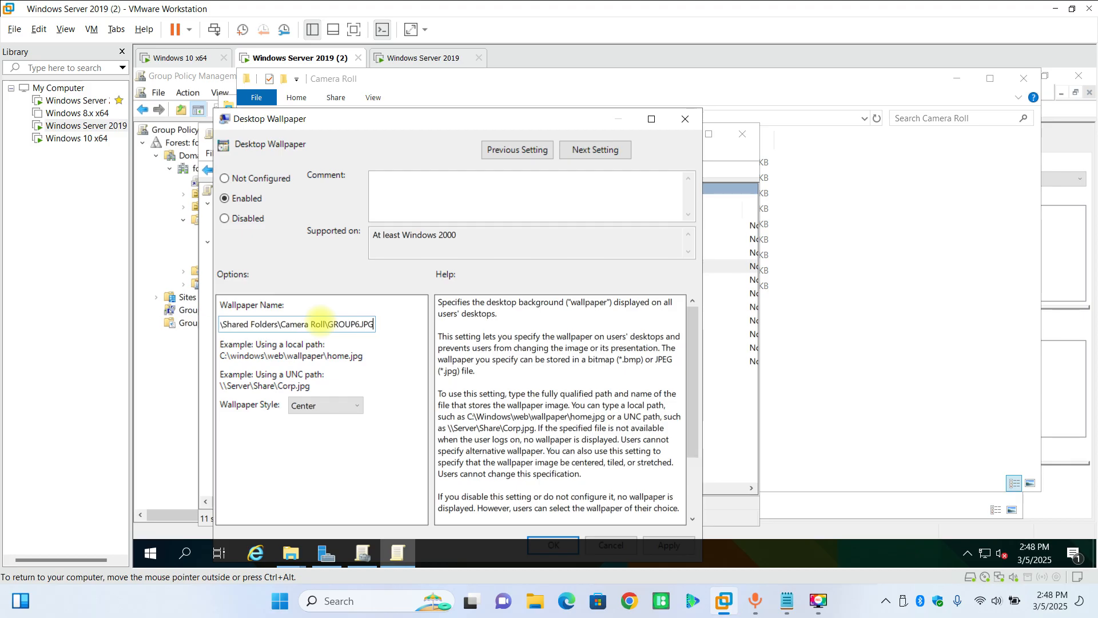
Step: Set the wallpaper style to Fill and apply the Desktop Wallpaper setting
{"action": "left_click", "coordinate": [324, 408]}
{"action": "left_click", "coordinate": [326, 433]}
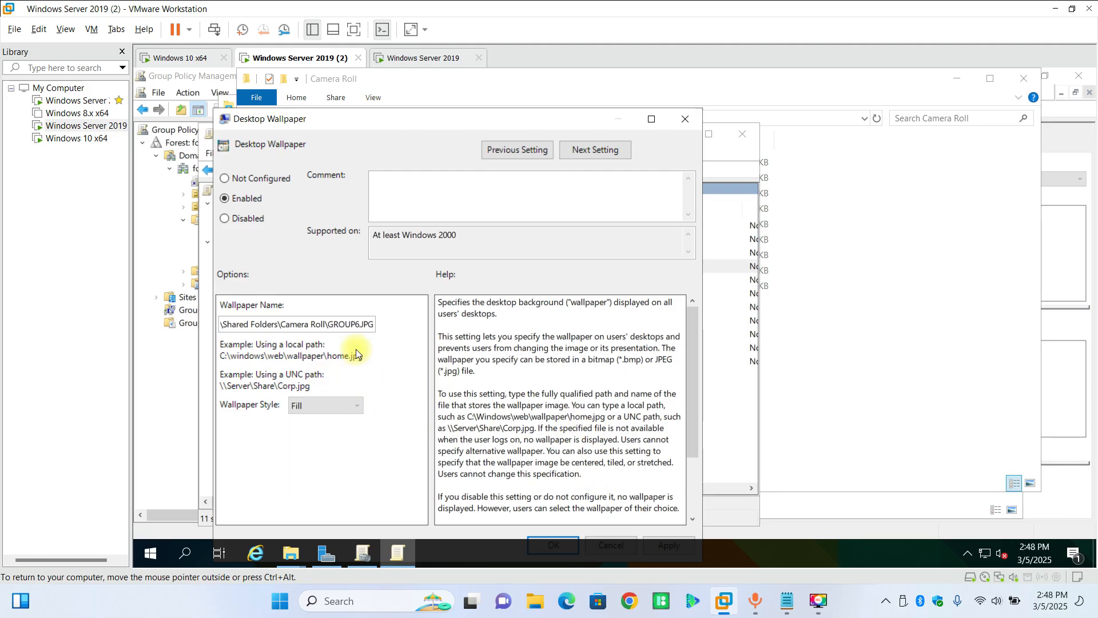
{"action": "left_click", "coordinate": [361, 325]}
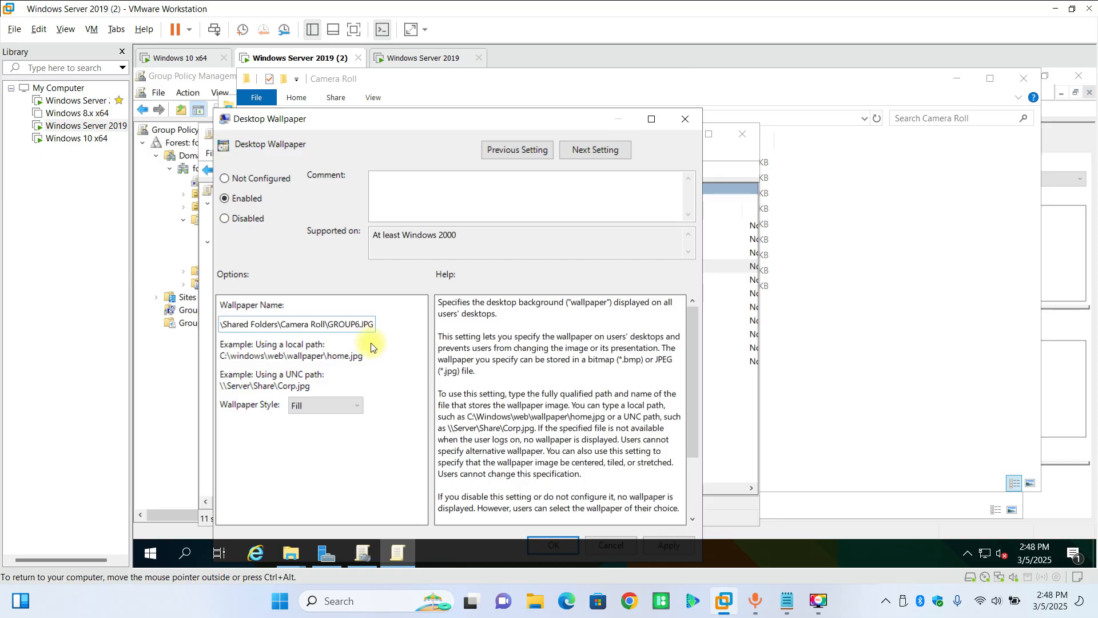
{"action": "key", "text": "BackSpace"}
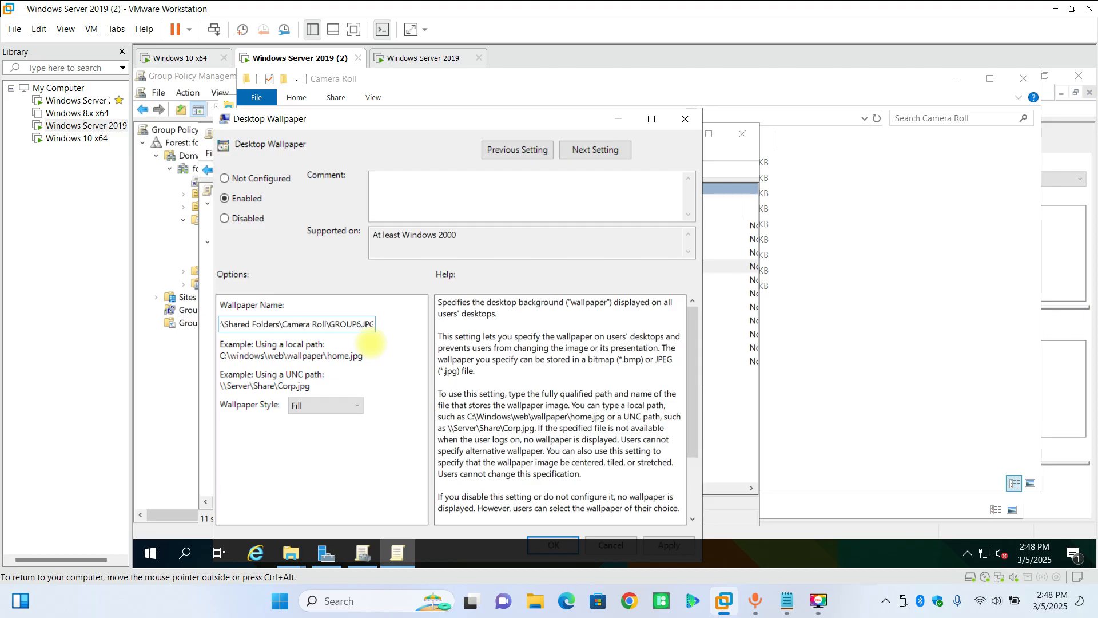
{"action": "left_click_drag", "start_coordinate": [574, 120], "coordinate": [582, 94]}
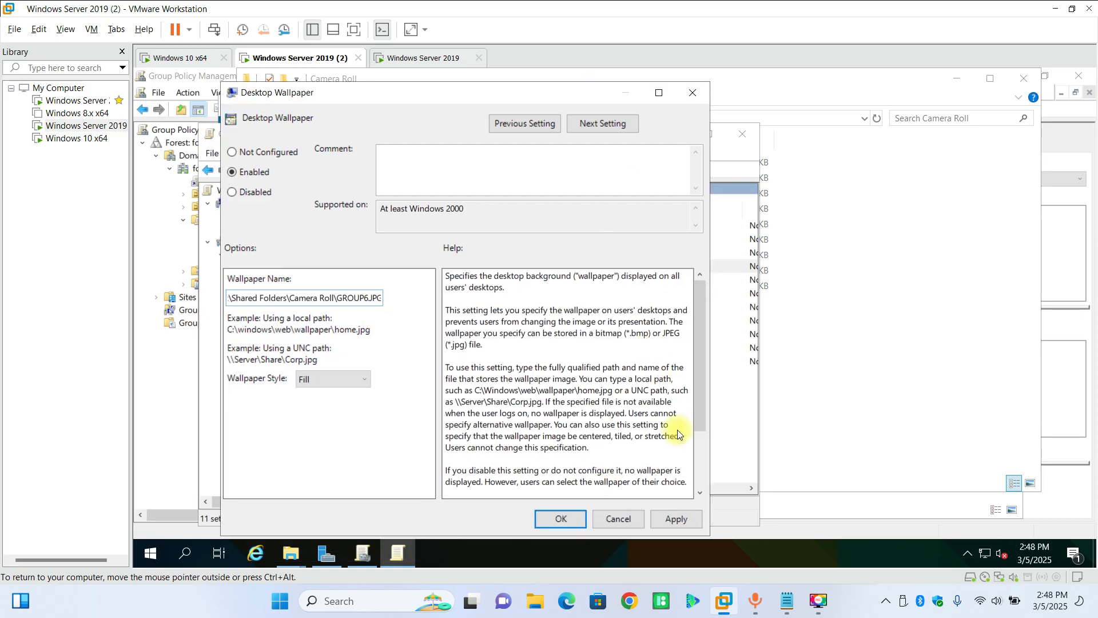
{"action": "left_click", "coordinate": [668, 523]}
{"action": "left_click", "coordinate": [561, 521]}
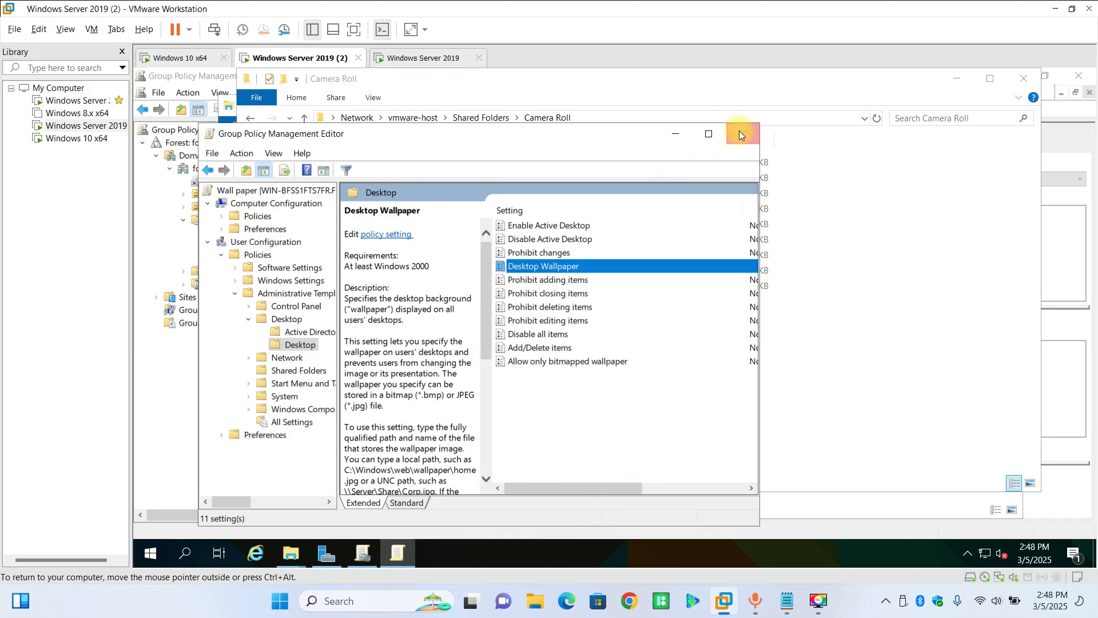
Step: Close the policy editor, the File Explorer windows and Group Policy Management on the server
{"action": "left_click", "coordinate": [739, 133]}
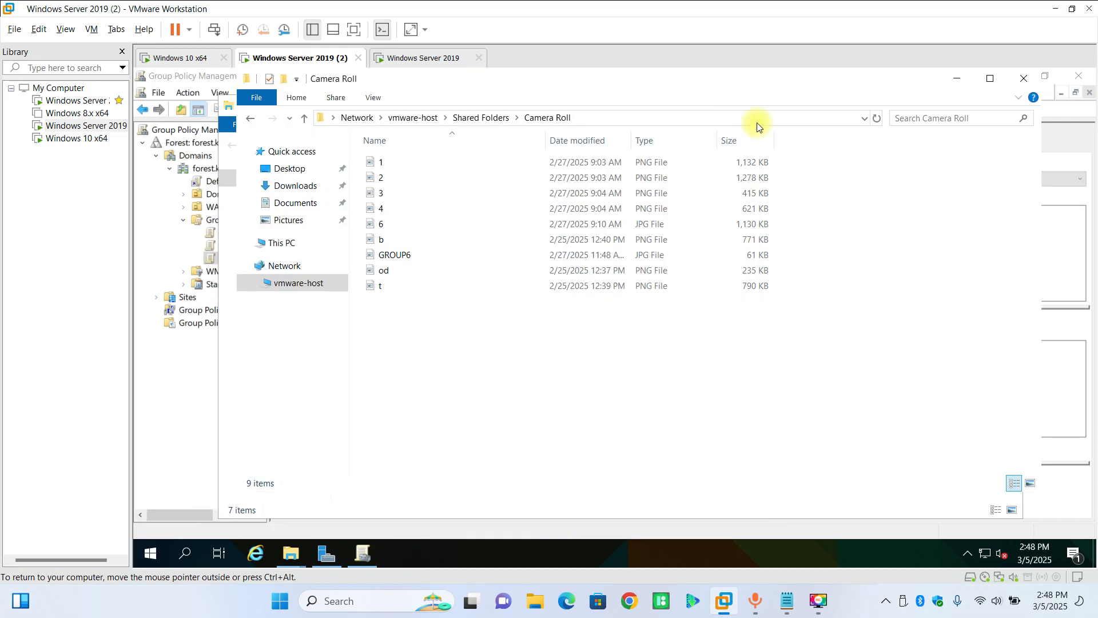
{"action": "left_click", "coordinate": [1024, 81]}
{"action": "left_click", "coordinate": [1014, 105]}
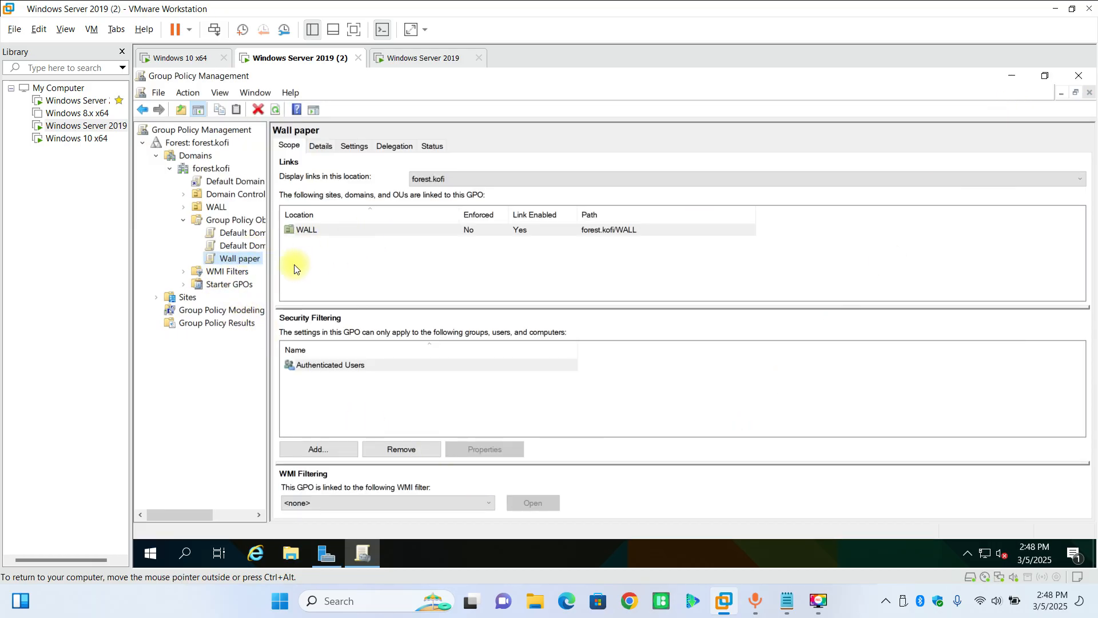
{"action": "left_click", "coordinate": [1087, 79]}
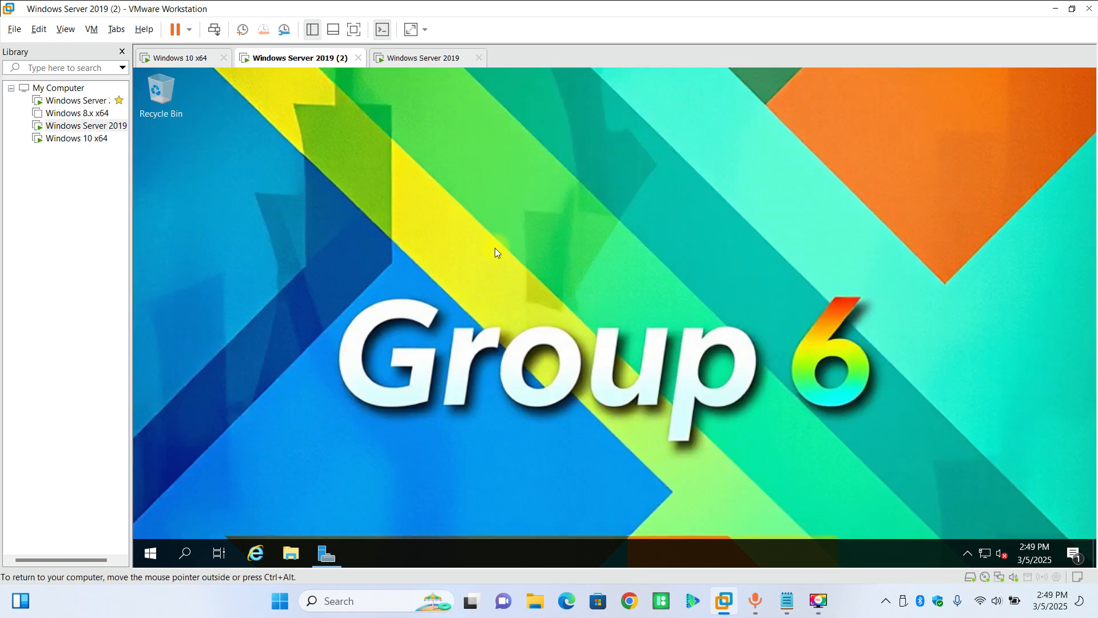
Step: Refresh the desktop of the Windows Server 2019 (2) virtual machine
{"action": "right_click", "coordinate": [441, 242]}
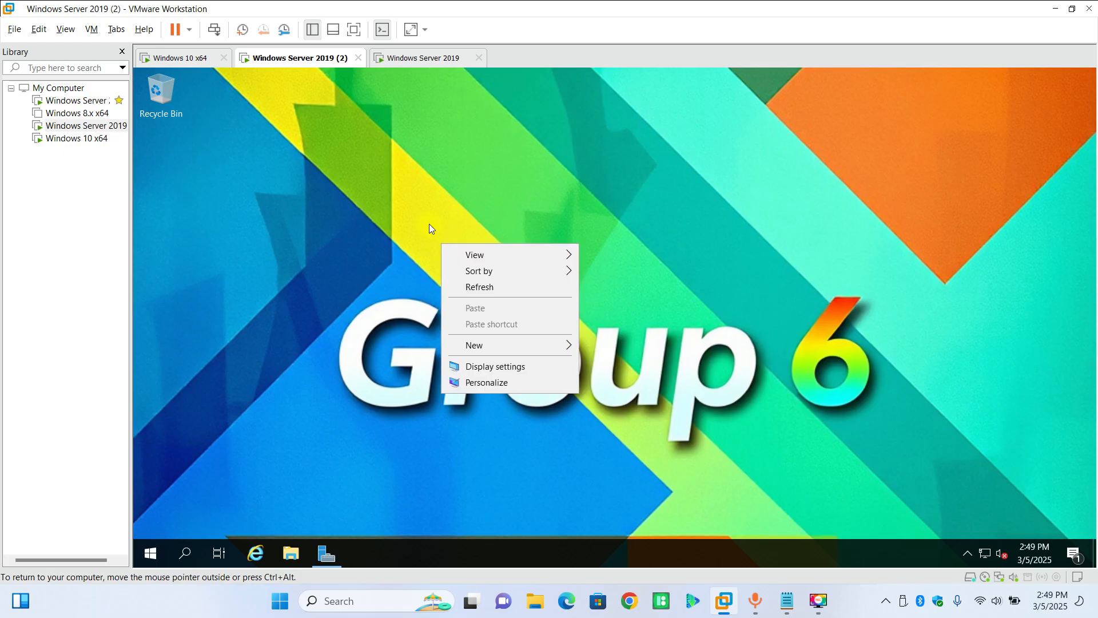
{"action": "left_click", "coordinate": [500, 288]}
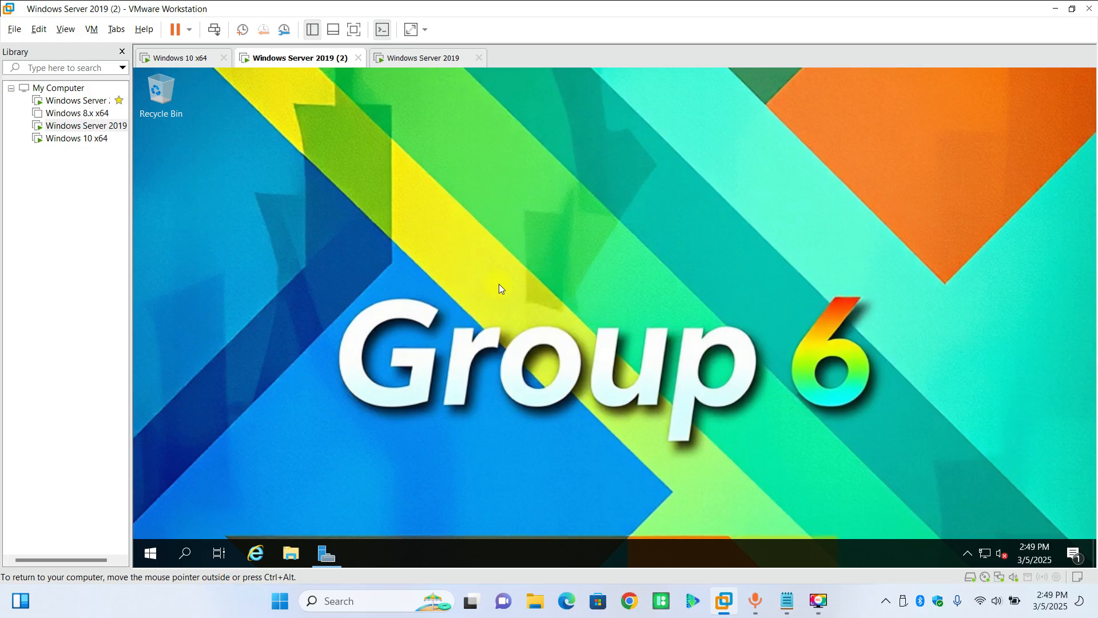
{"action": "left_click", "coordinate": [499, 284]}
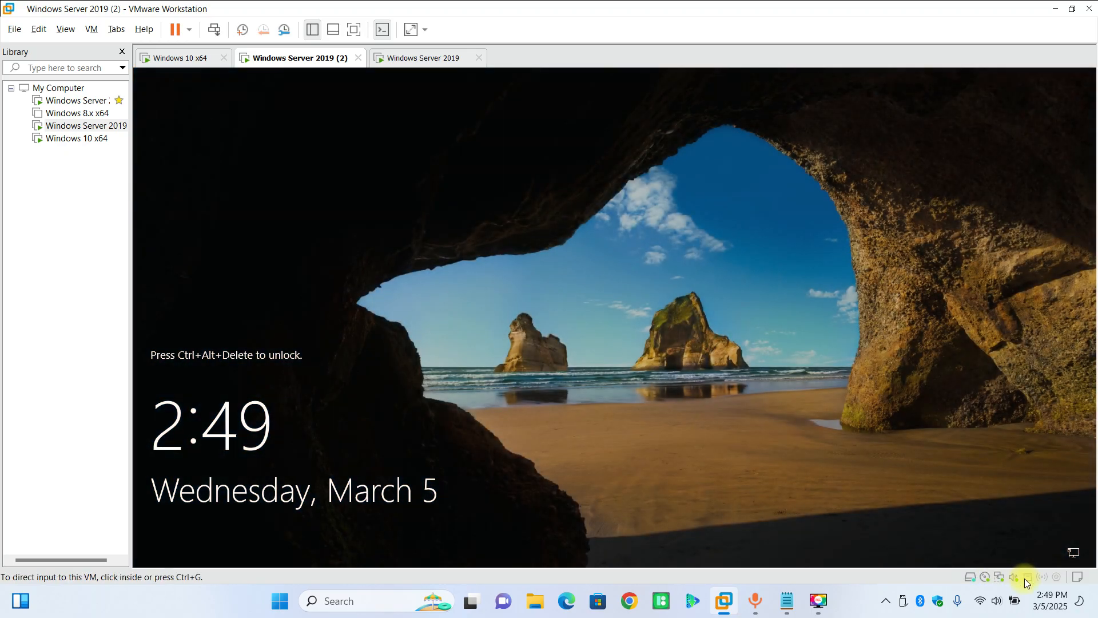
Step: Send Ctrl+Alt+Del to the locked Windows Server 2019 (2) virtual machine
{"action": "left_click", "coordinate": [808, 453]}
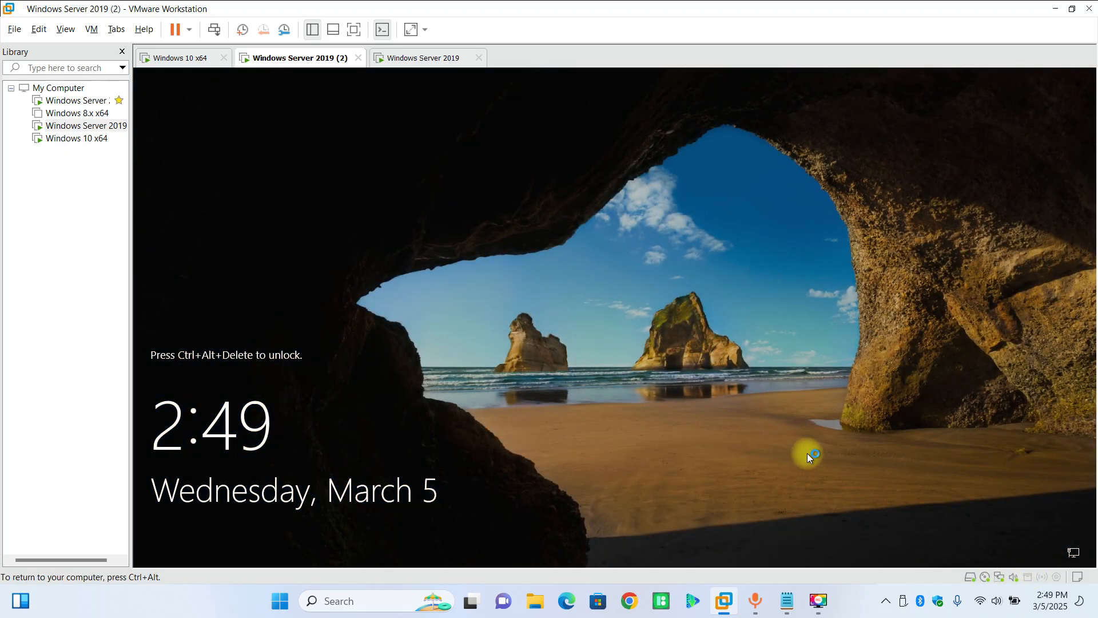
{"action": "left_click", "coordinate": [92, 29]}
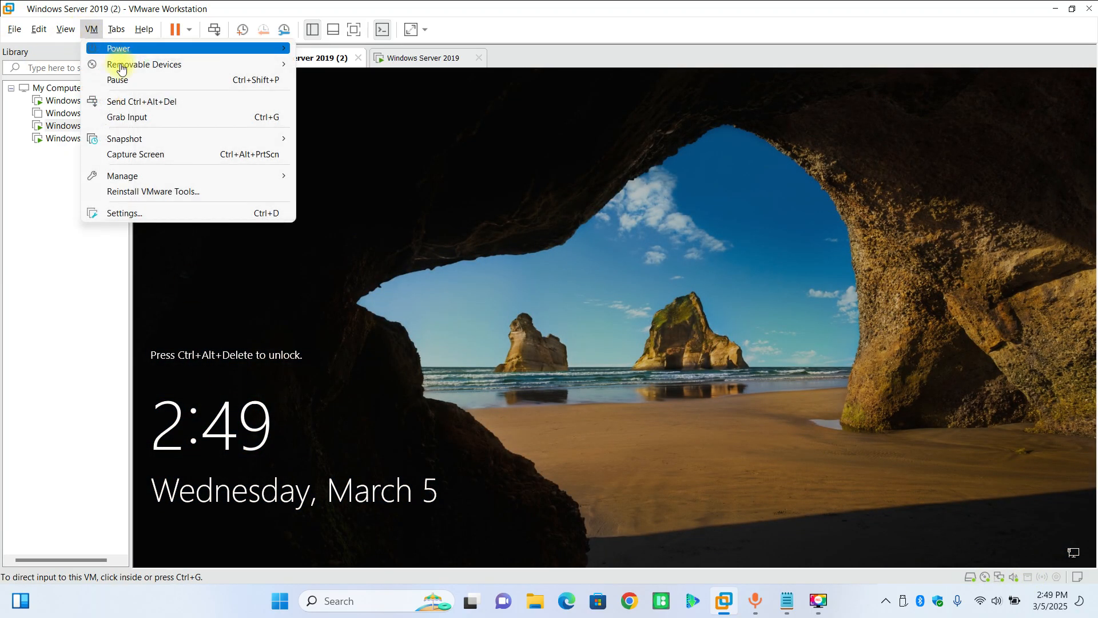
{"action": "left_click", "coordinate": [144, 106]}
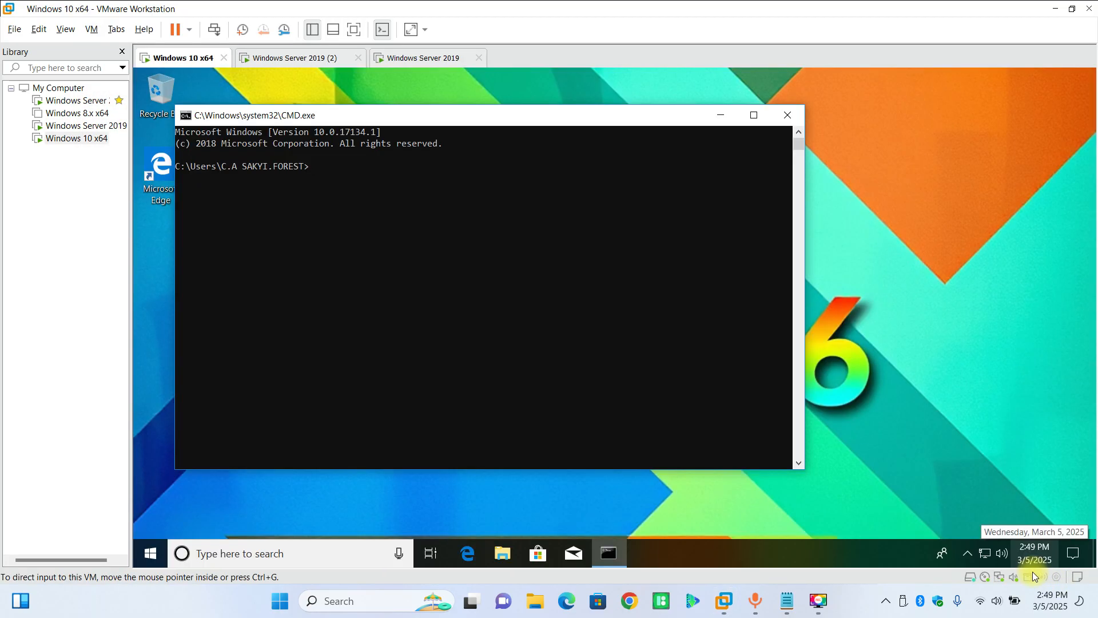
Step: Force a Group Policy update from the command prompt on the Windows 10 x64 client
{"action": "left_click", "coordinate": [641, 231]}
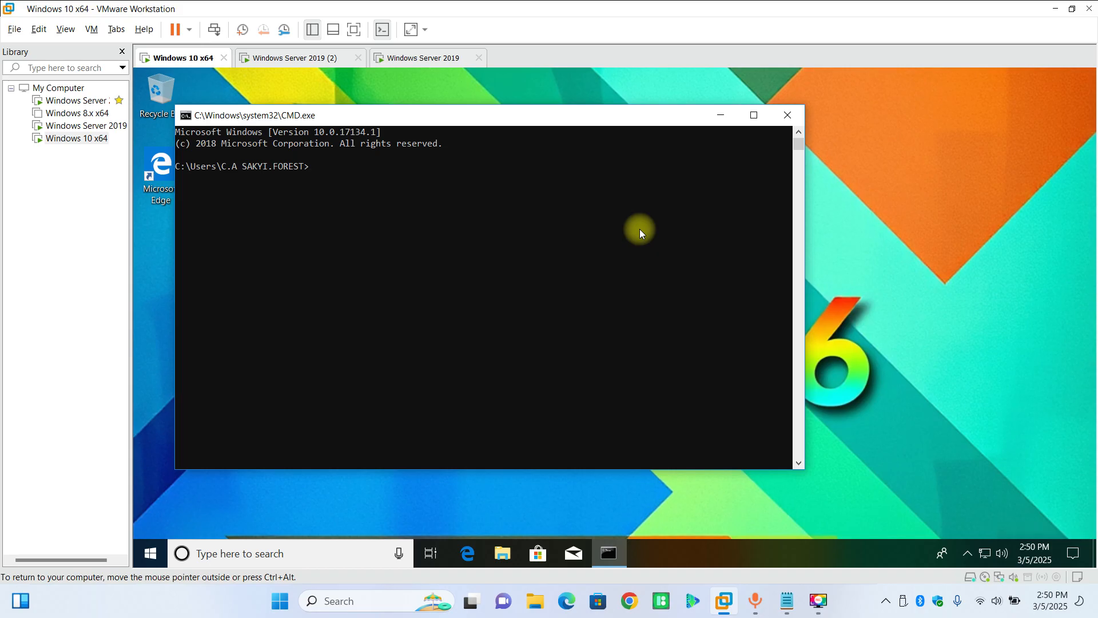
{"action": "type", "text": "gp"}
{"action": "type", "text": "force"}
{"action": "key", "text": "Return"}
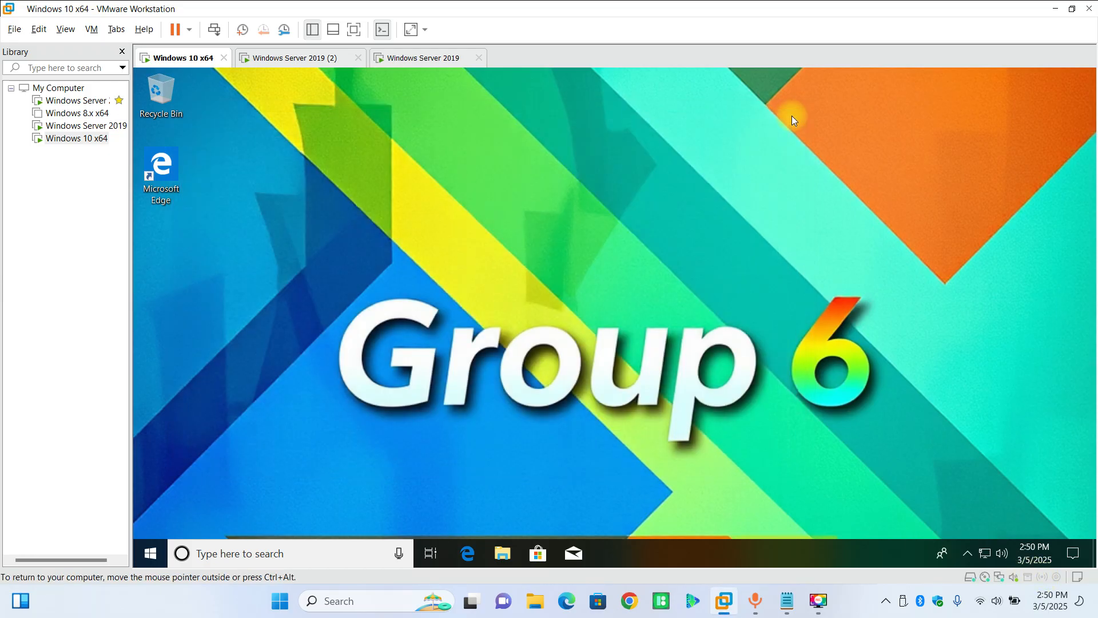
Step: Sign out of the current Windows session on the Windows 10 x64 client
{"action": "key", "text": "alt+F4"}
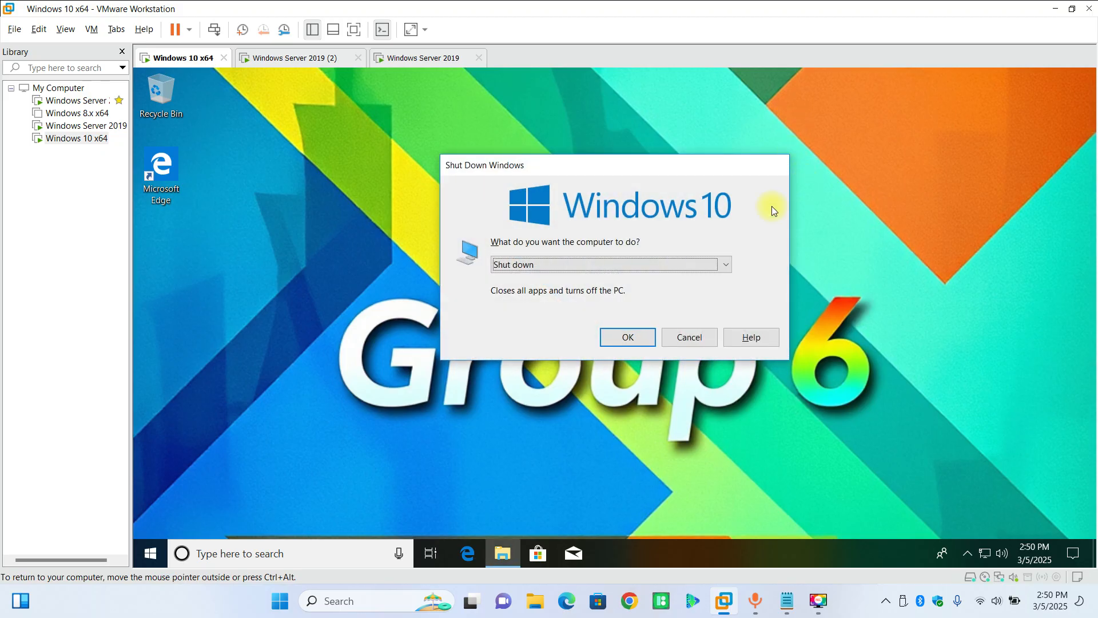
{"action": "left_click", "coordinate": [652, 266]}
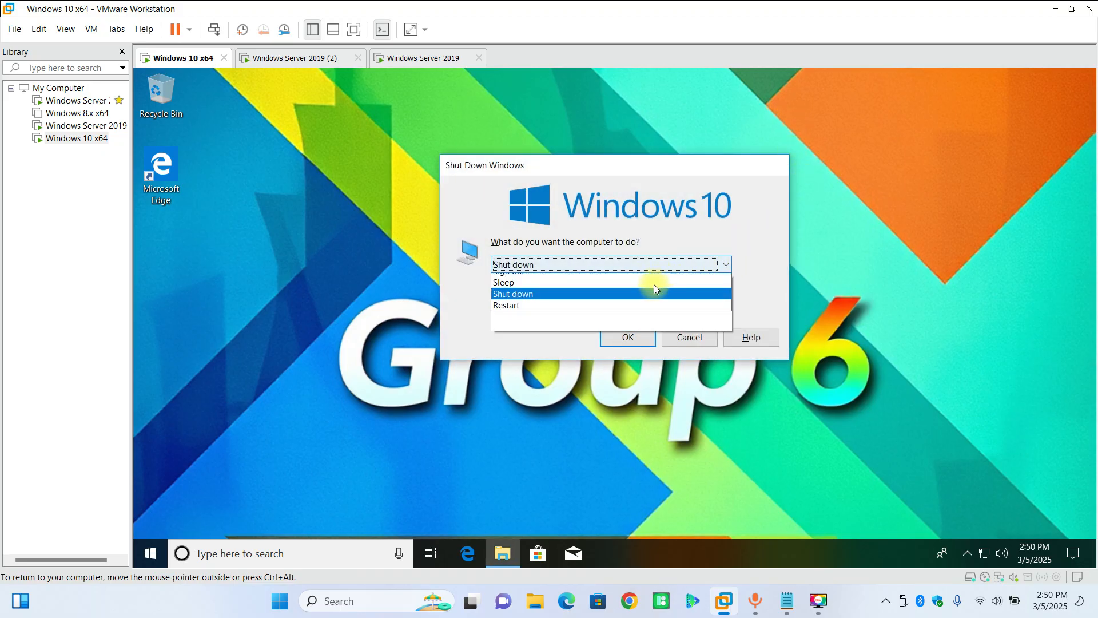
{"action": "left_click", "coordinate": [542, 290]}
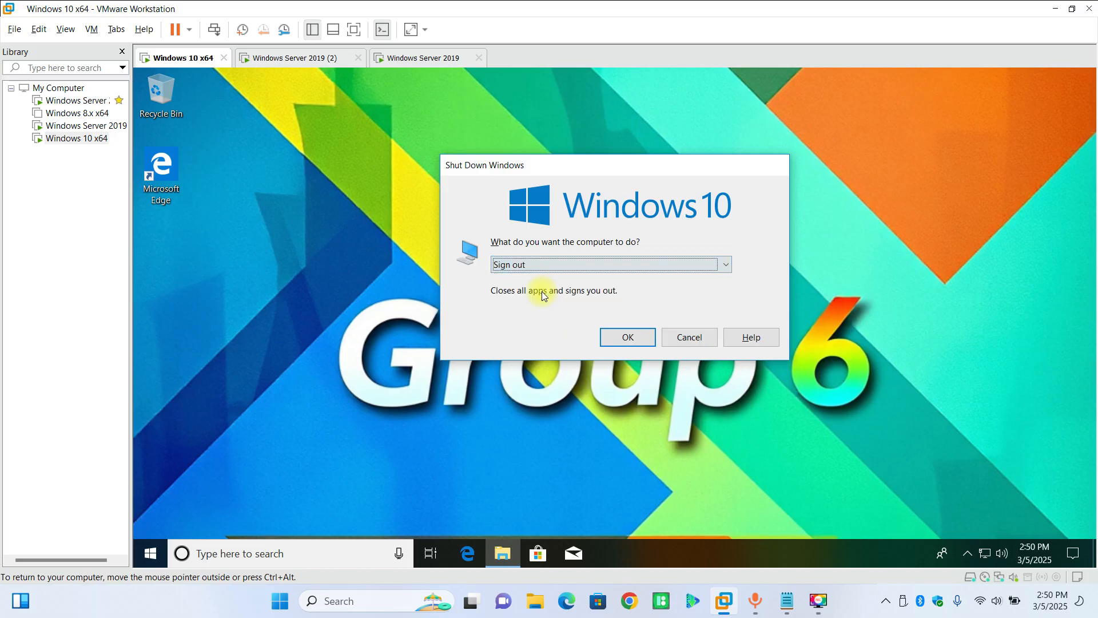
{"action": "left_click", "coordinate": [635, 340]}
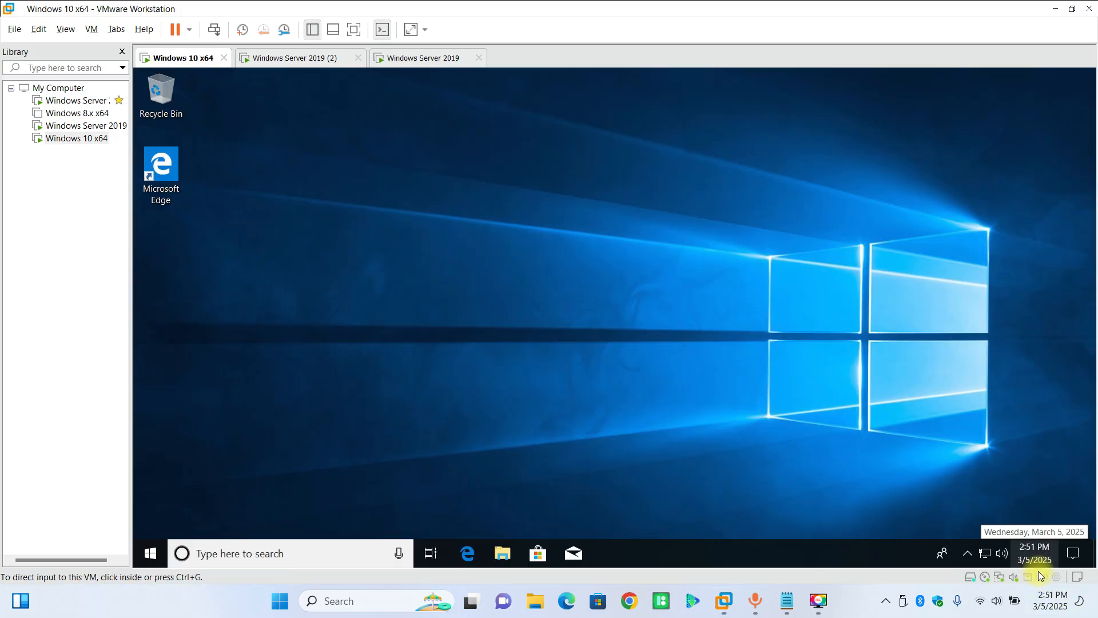
Step: Open the Network location in File Explorer on the Windows 10 x64 client and check the client's desktop wallpaper
{"action": "left_click", "coordinate": [568, 333]}
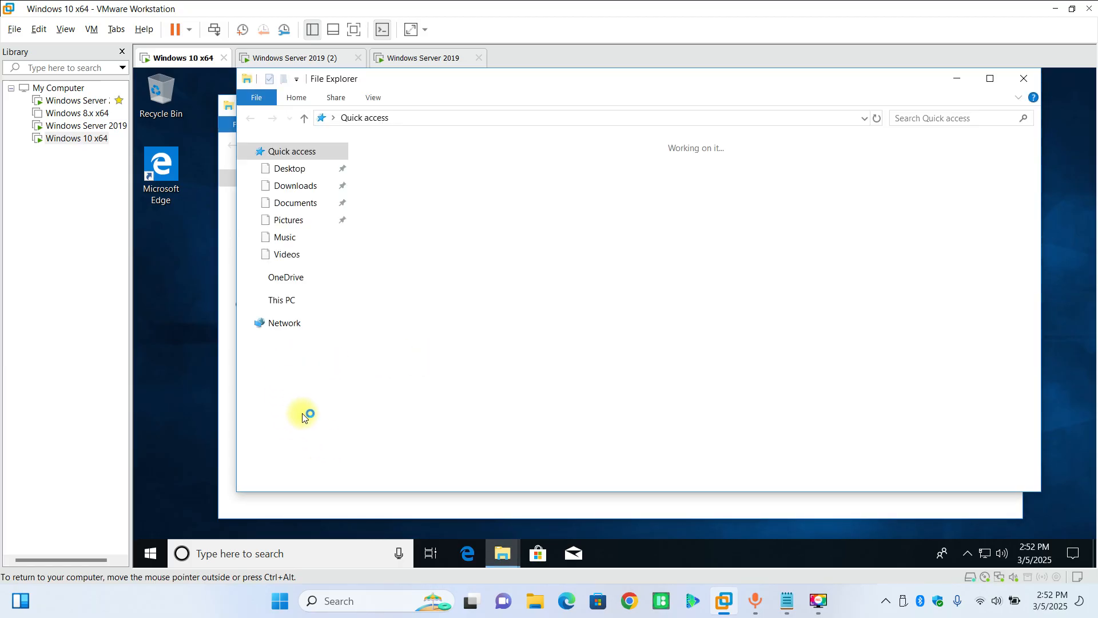
{"action": "left_click", "coordinate": [281, 327]}
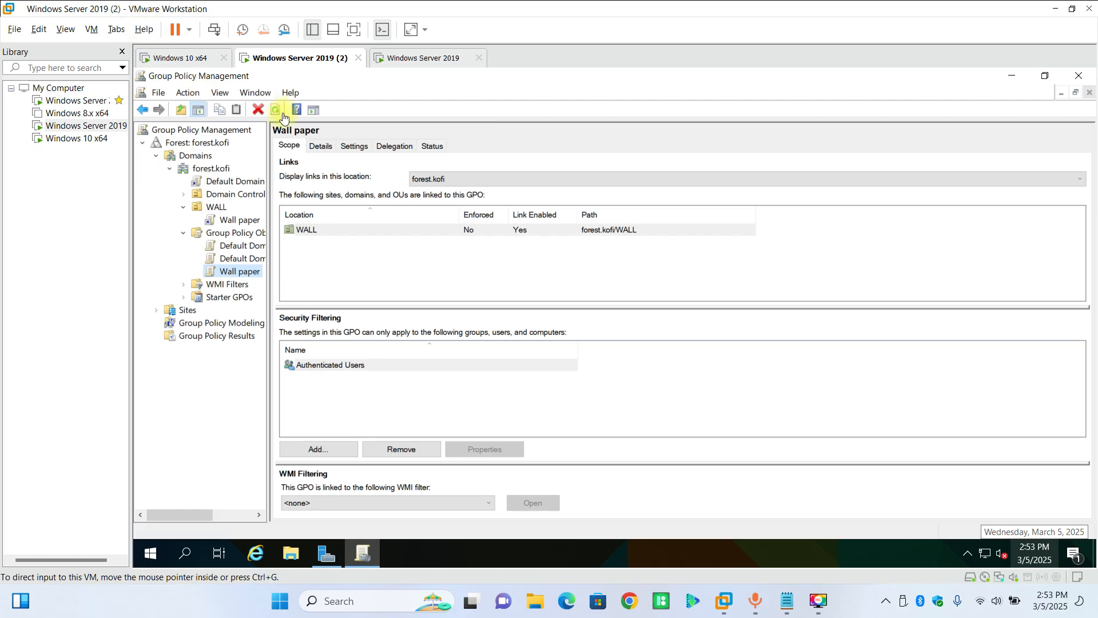
{"action": "left_click", "coordinate": [171, 58]}
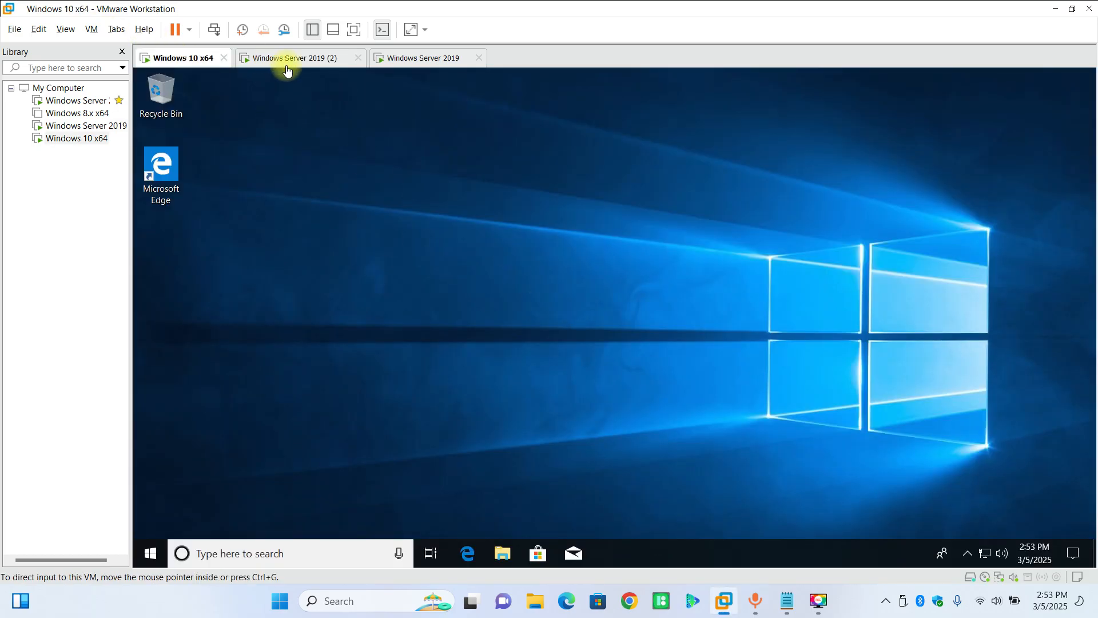
Step: Link the existing Wall paper GPO to the forest.kofi domain in Group Policy Management on Windows Server 2019 (2)
{"action": "left_click", "coordinate": [289, 59]}
{"action": "left_click", "coordinate": [210, 172]}
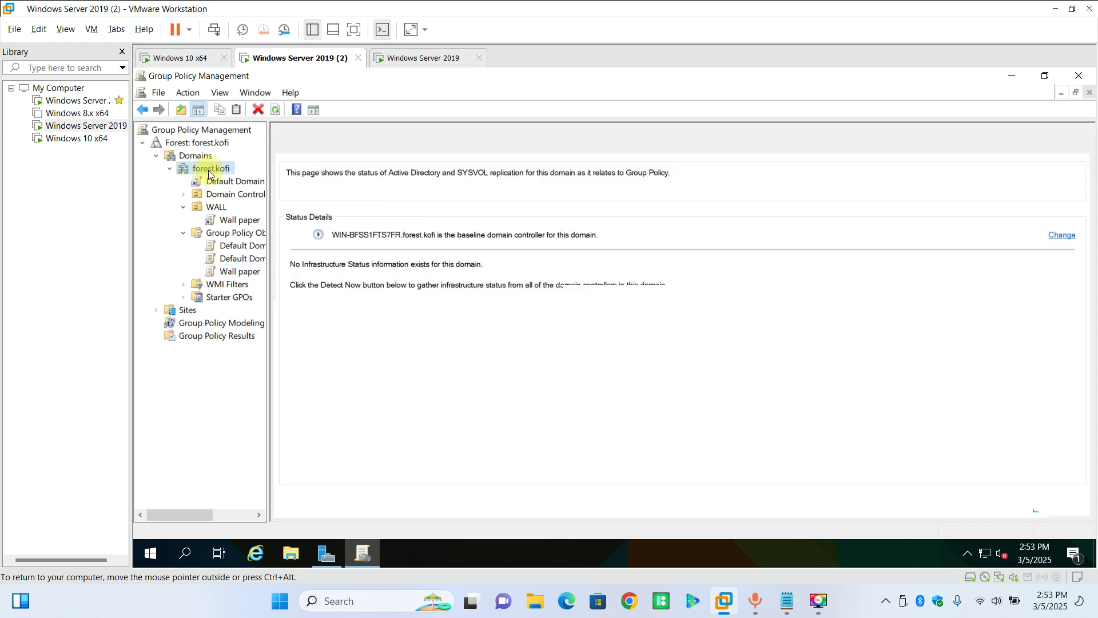
{"action": "right_click", "coordinate": [208, 170]}
{"action": "left_click", "coordinate": [280, 196]}
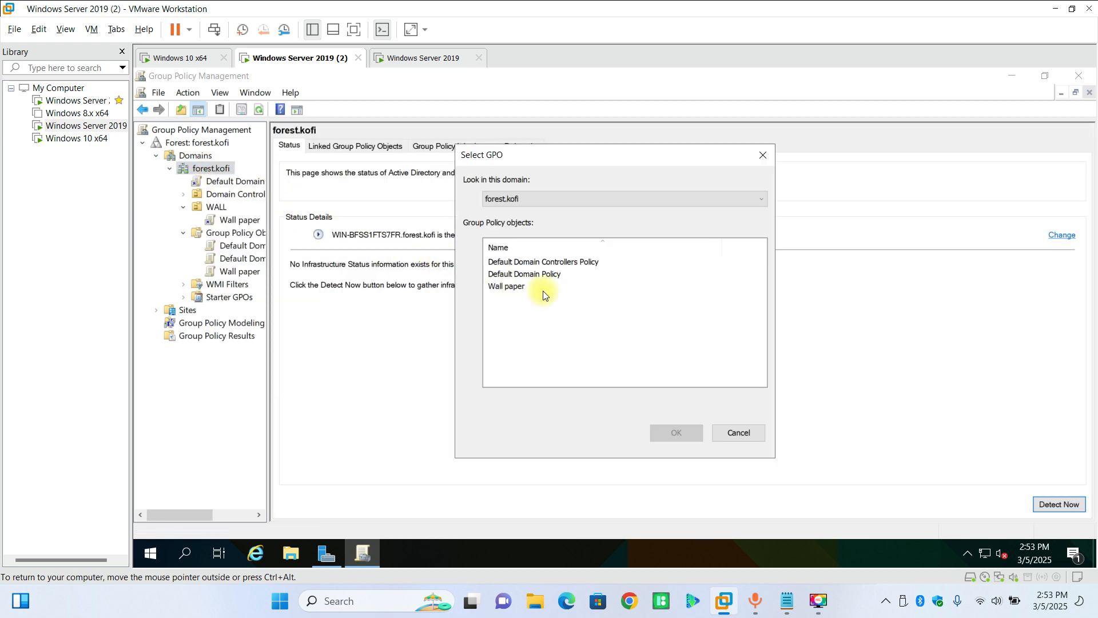
{"action": "left_click", "coordinate": [504, 286]}
{"action": "left_click", "coordinate": [676, 430]}
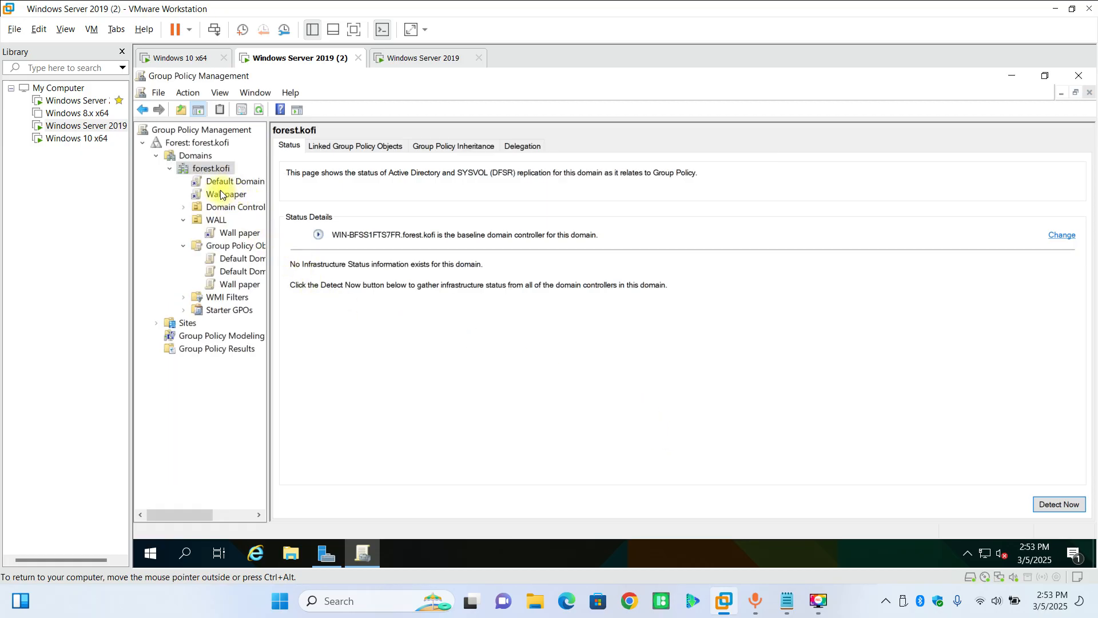
Step: Run gpupdate /force in a command prompt on the Windows 10 x64 client, and close the prompt
{"action": "left_click", "coordinate": [182, 58]}
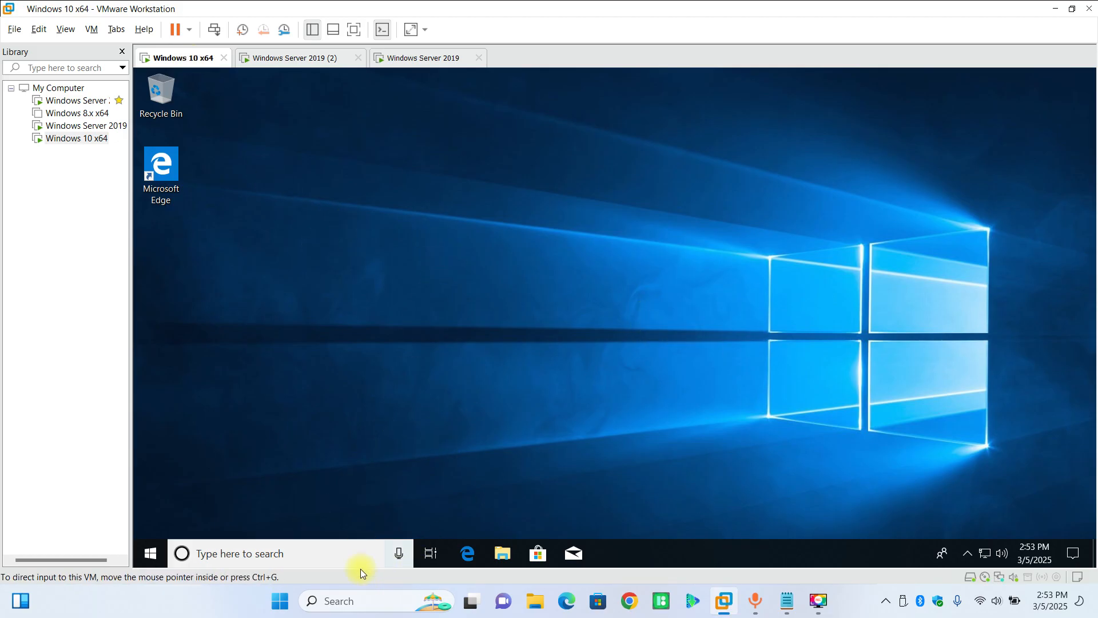
{"action": "left_click", "coordinate": [353, 551]}
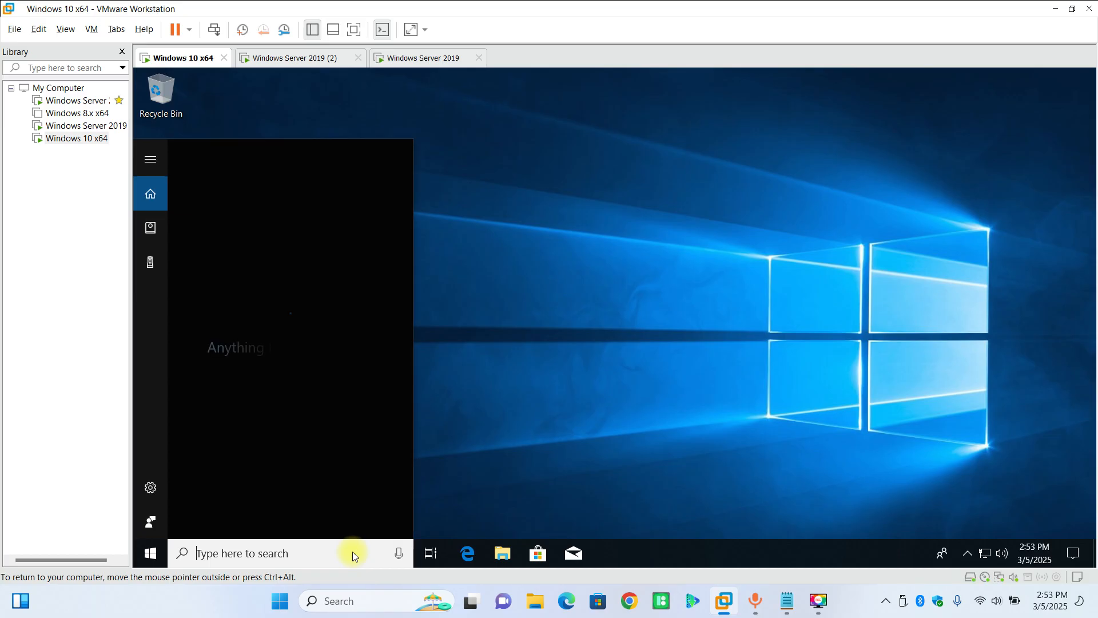
{"action": "key", "text": "super+r"}
{"action": "key", "text": "Return"}
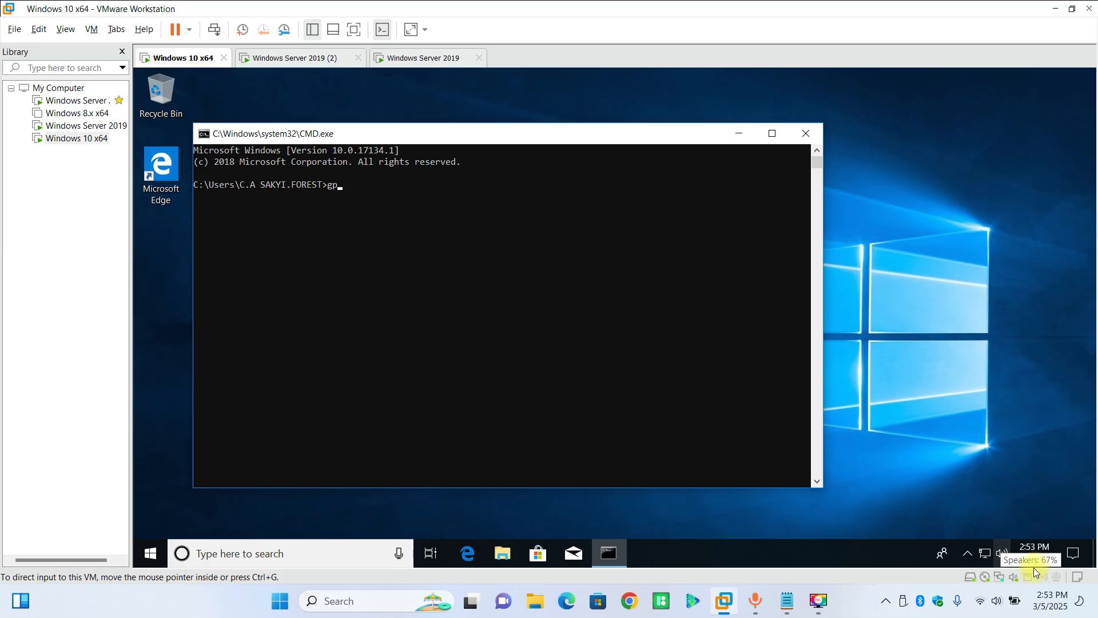
{"action": "left_click", "coordinate": [617, 359]}
{"action": "type", "text": "update"}
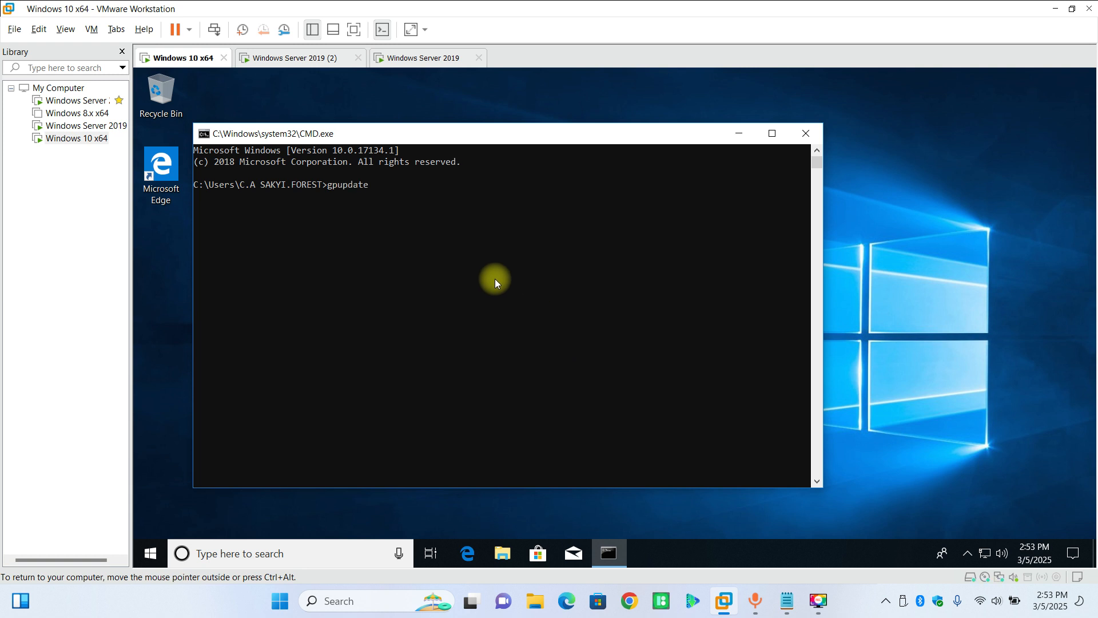
{"action": "type", "text": " /force"}
{"action": "key", "text": "Return"}
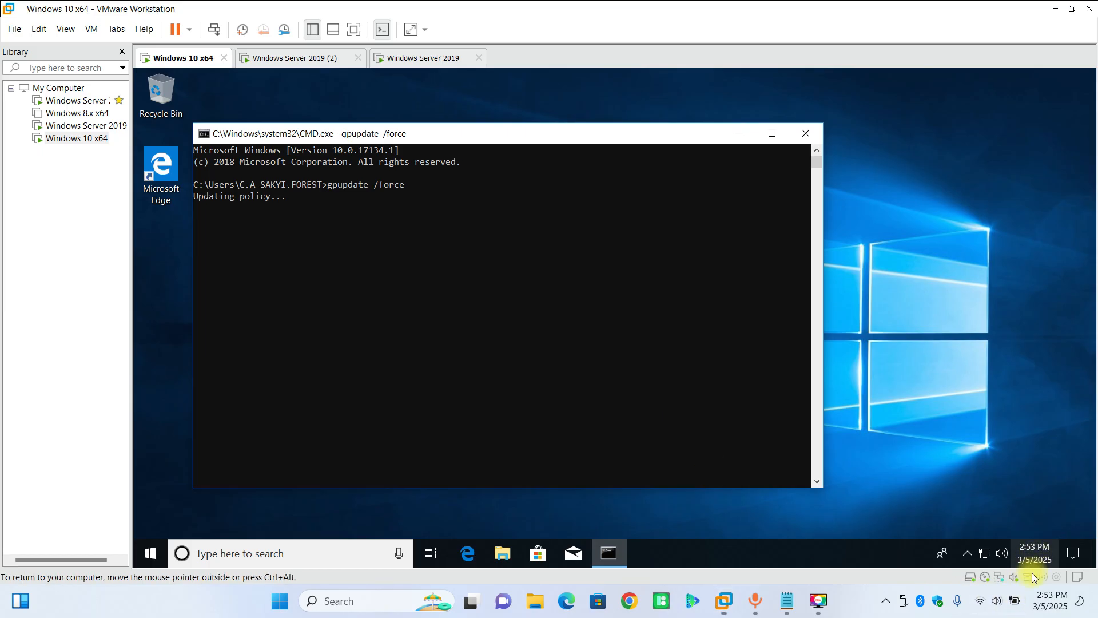
{"action": "left_click", "coordinate": [805, 135]}
Step: Sign out of the Windows 10 x64 client again to reload the domain wallpaper policy
{"action": "key", "text": "alt+F4"}
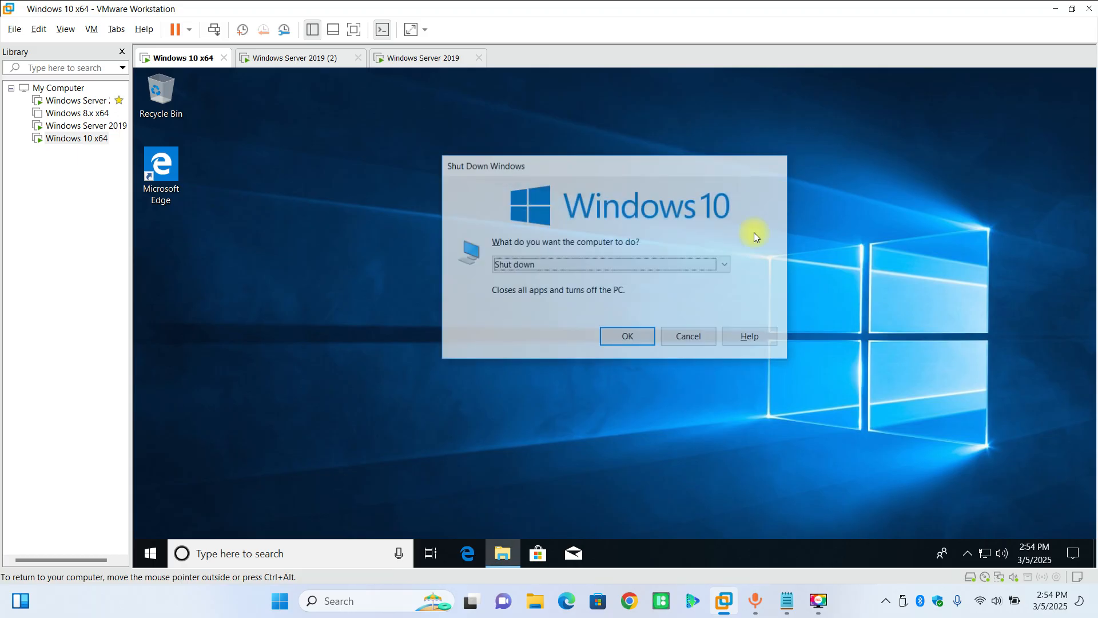
{"action": "key", "text": "Up"}
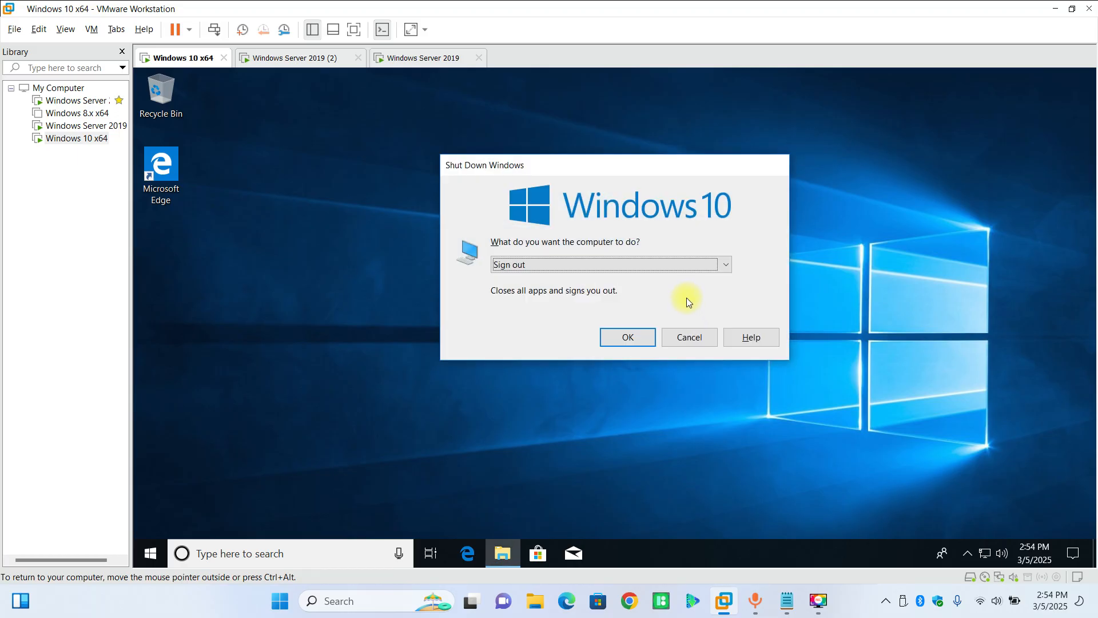
{"action": "key", "text": "Return"}
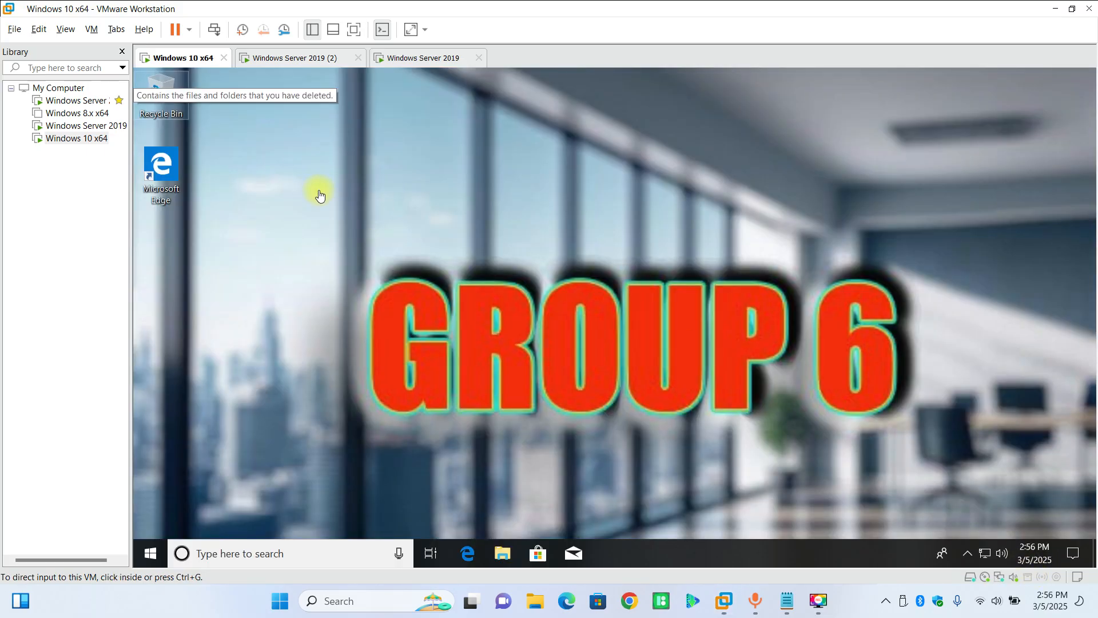
Step: Check the command prompt on the Windows Server 2019 (2) virtual machine and return to the Windows 10 x64 client
{"action": "left_click", "coordinate": [332, 62]}
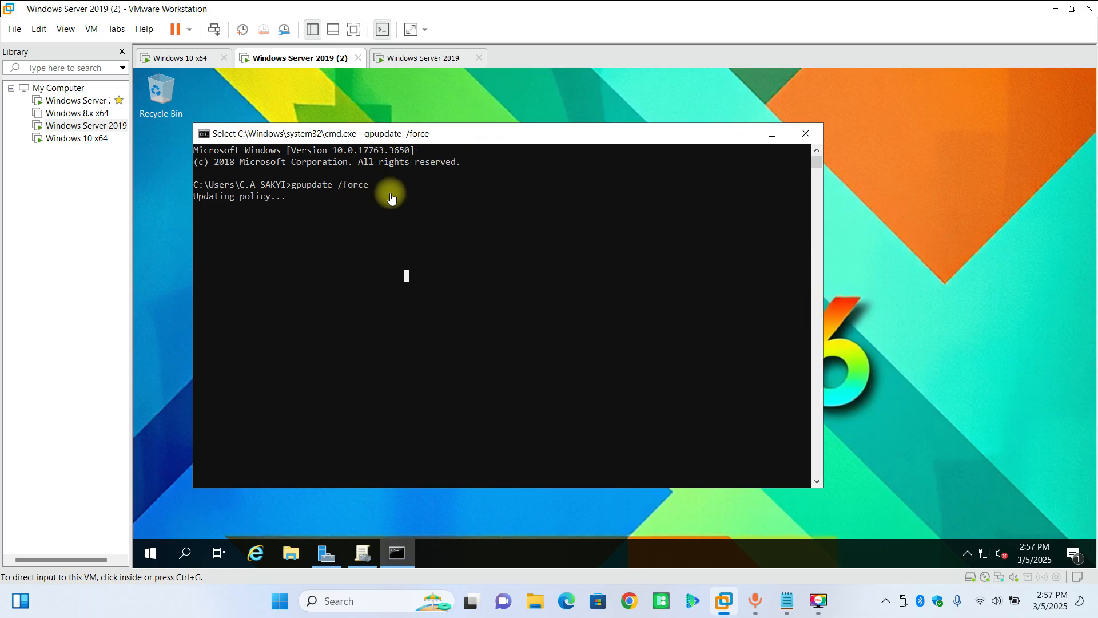
{"action": "left_click", "coordinate": [180, 57]}
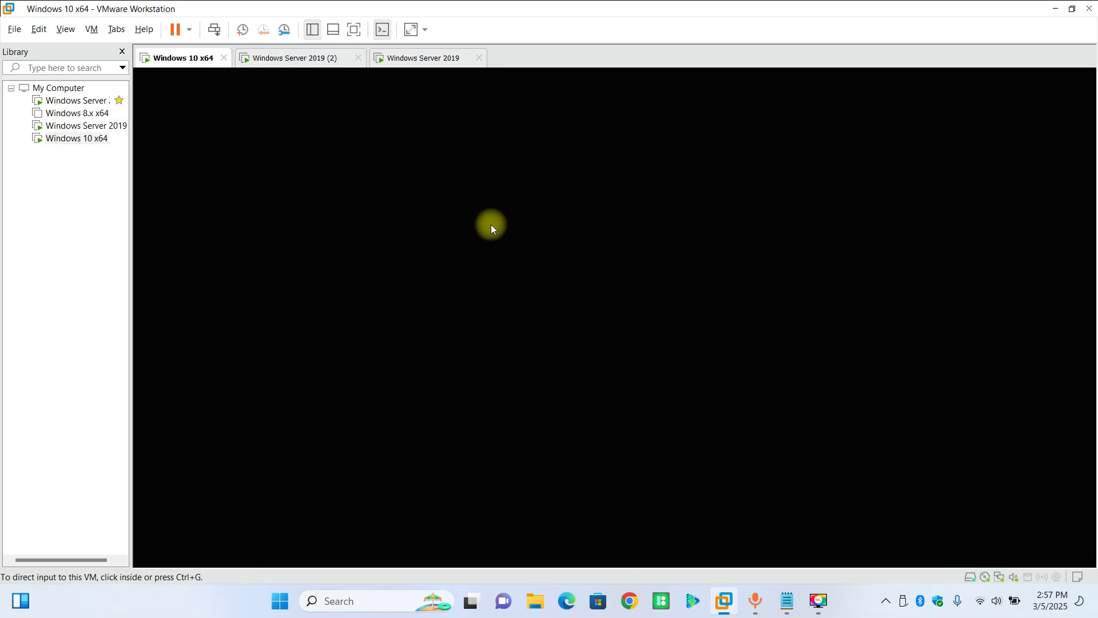